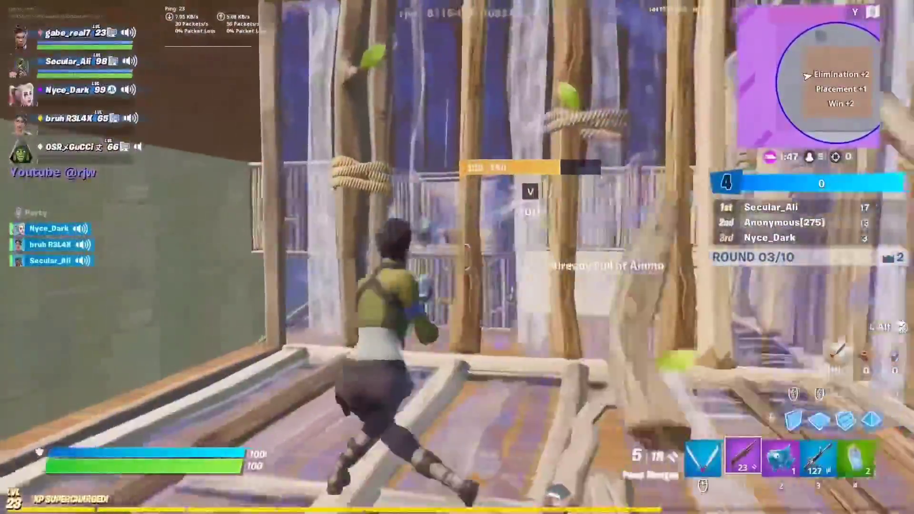
key("v")
key("v")
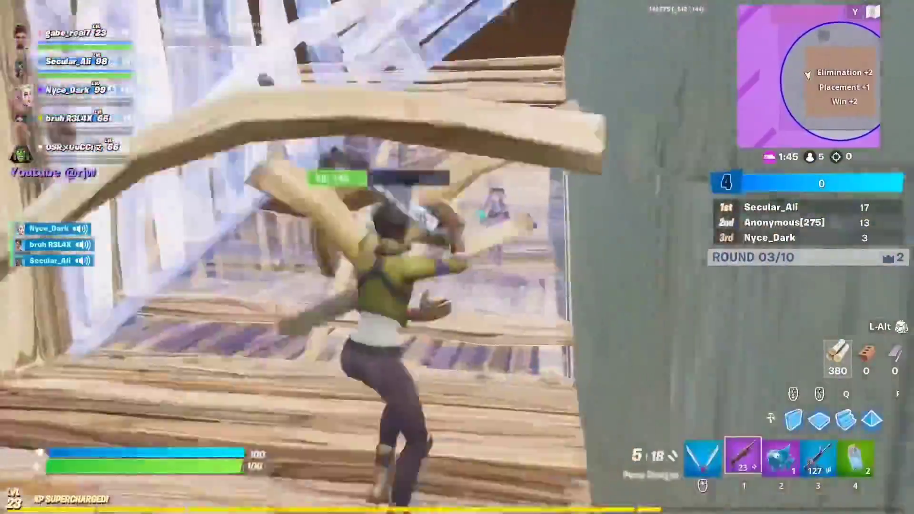
left_click(457, 257)
key("3")
right_click(457, 257)
left_click(457, 257)
left_click(457, 257)
key("3")
right_click(457, 257)
left_click(457, 257)
left_click(457, 258)
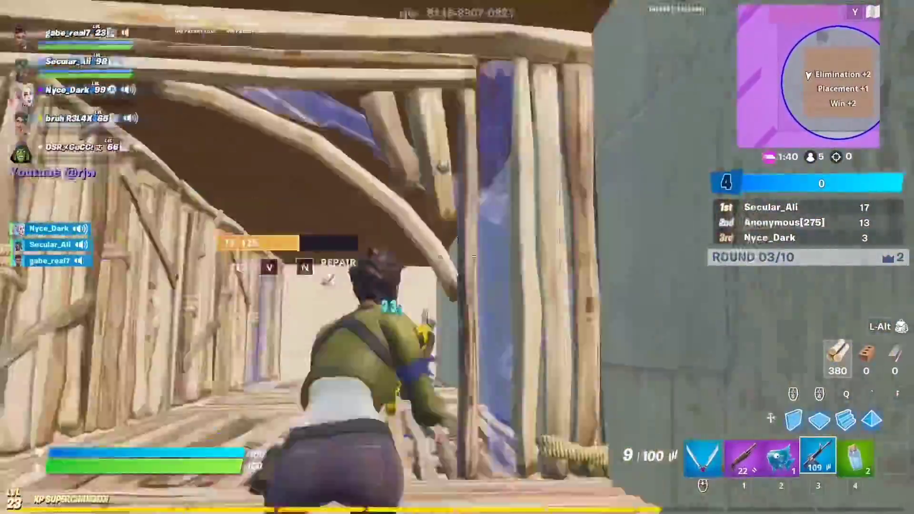
key("z")
key("v")
key("v")
left_click(458, 256)
key("z")
left_click(457, 257)
key("1")
key("v")
left_click(457, 257)
key("v")
key("z")
left_click(457, 257)
key("3")
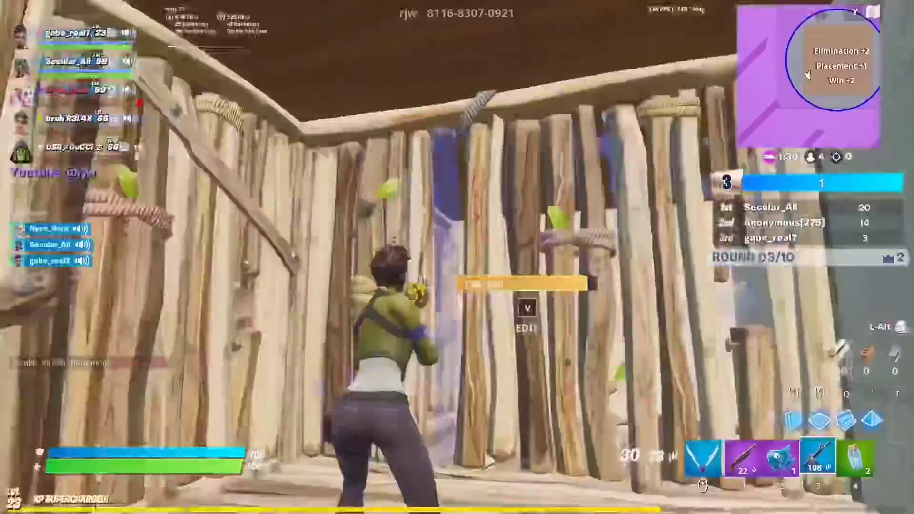
key("v")
left_click(457, 257)
key("v")
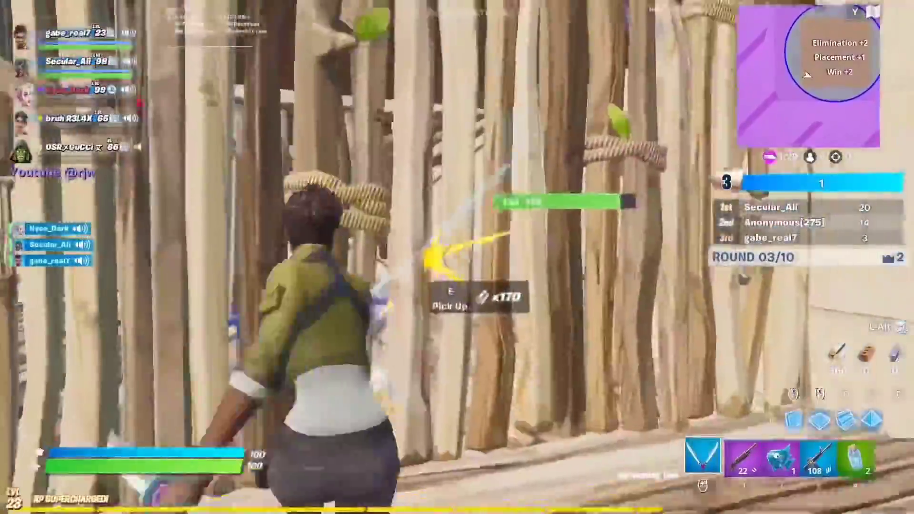
key("1")
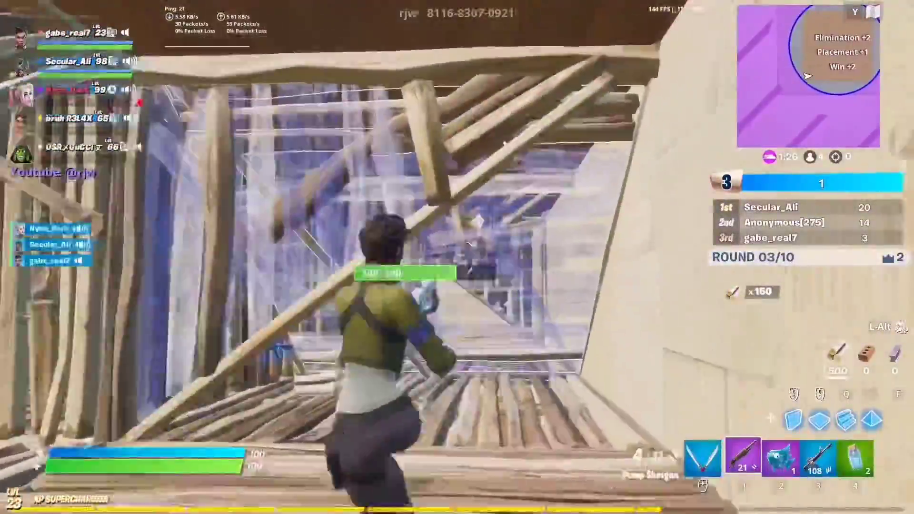
left_click(457, 257)
key("3")
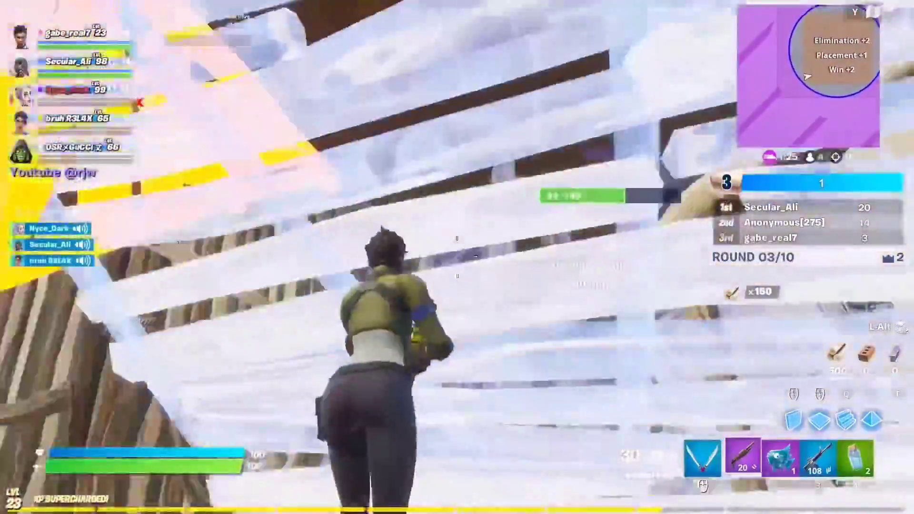
key("1")
key("v")
left_click(457, 257)
key("3")
left_click(457, 257)
left_click(457, 257)
left_click(457, 257)
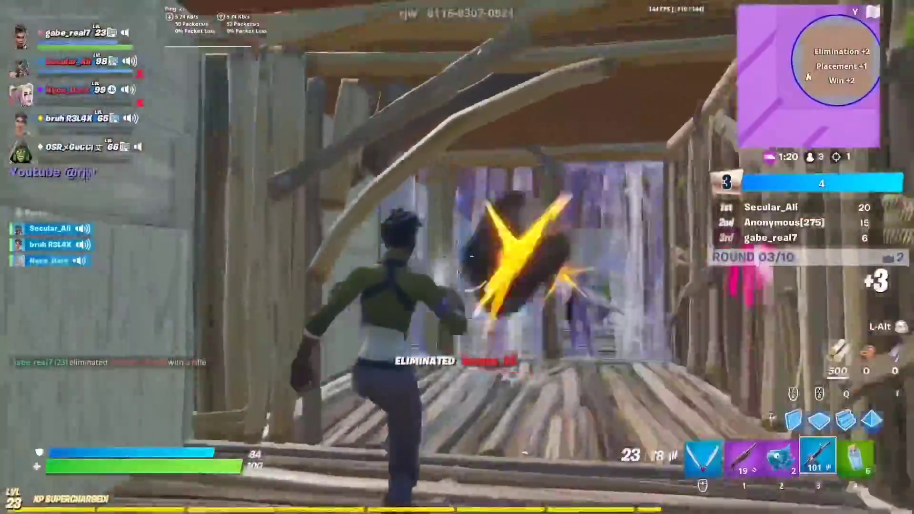
key("v")
left_click(457, 257)
key("v")
key("1")
left_click(456, 257)
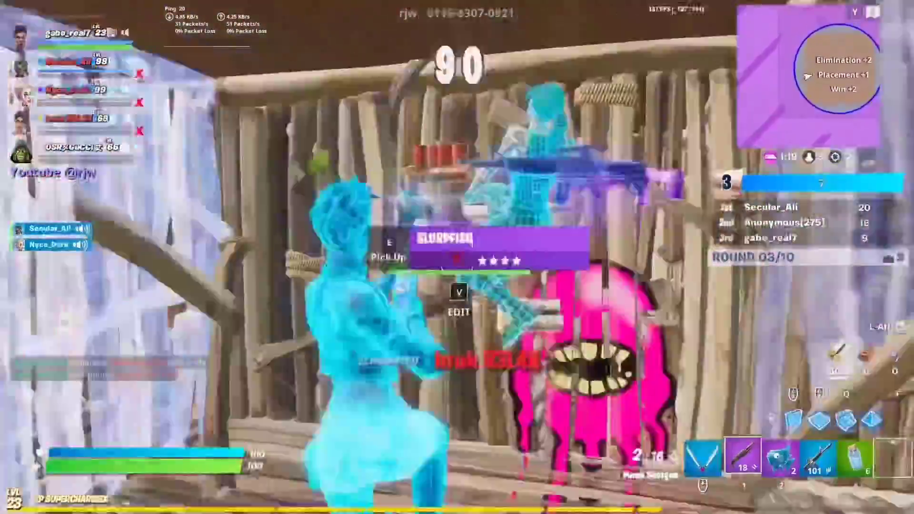
key("1")
left_click(457, 257)
key("c")
left_click(457, 257)
key("1")
left_click(457, 257)
key("z")
left_click(456, 258)
key("1")
key("z")
left_click(457, 258)
key("1")
key("v")
left_click(457, 257)
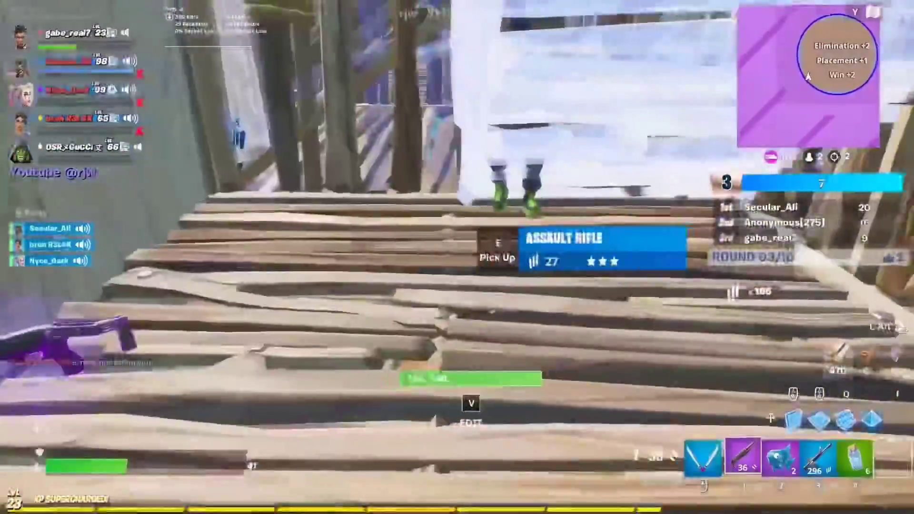
left_click(457, 257)
key("v")
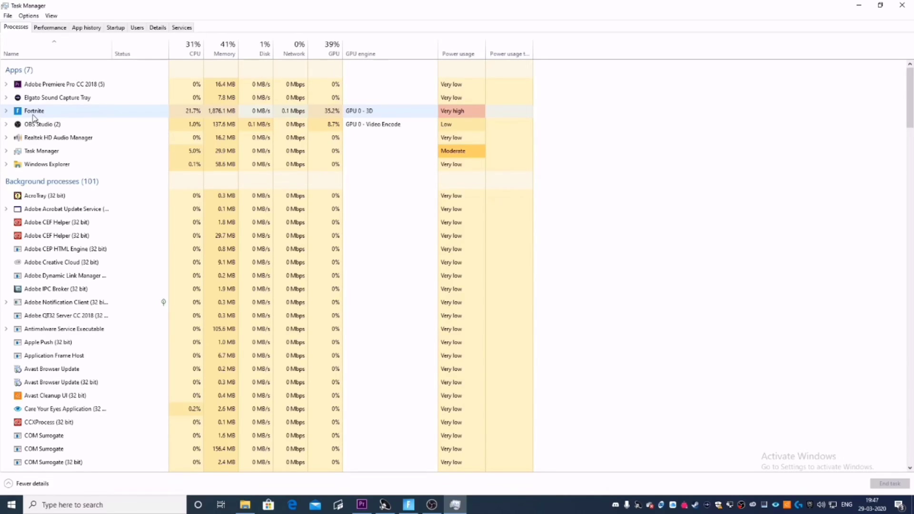
Step: Go from the running Fortnite app to its FortniteClient-Win64-Shipping.exe entry in the detailed process list
left_click(34, 115)
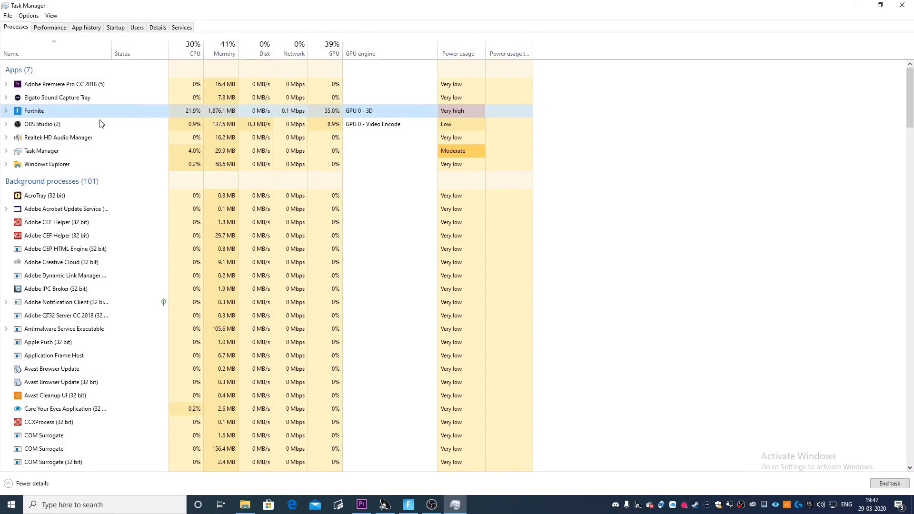
right_click(56, 111)
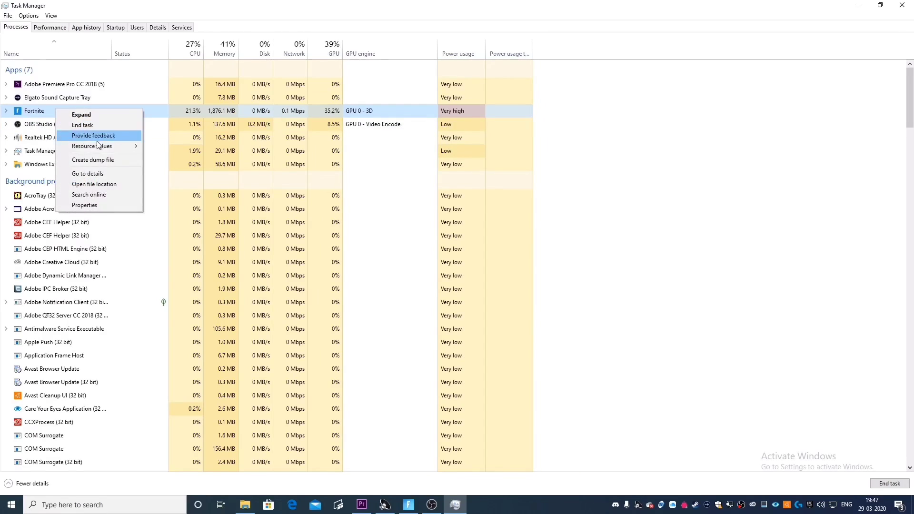
left_click(94, 177)
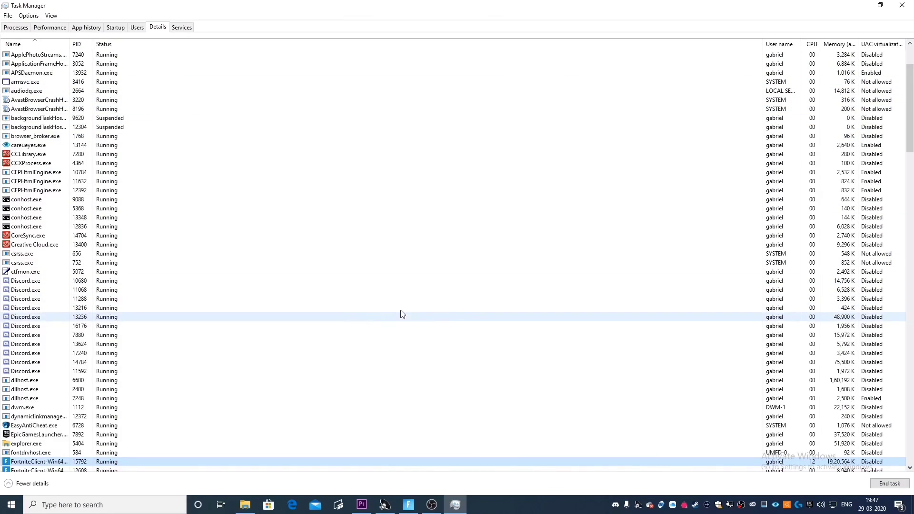
scroll(912, 140, "down", 8)
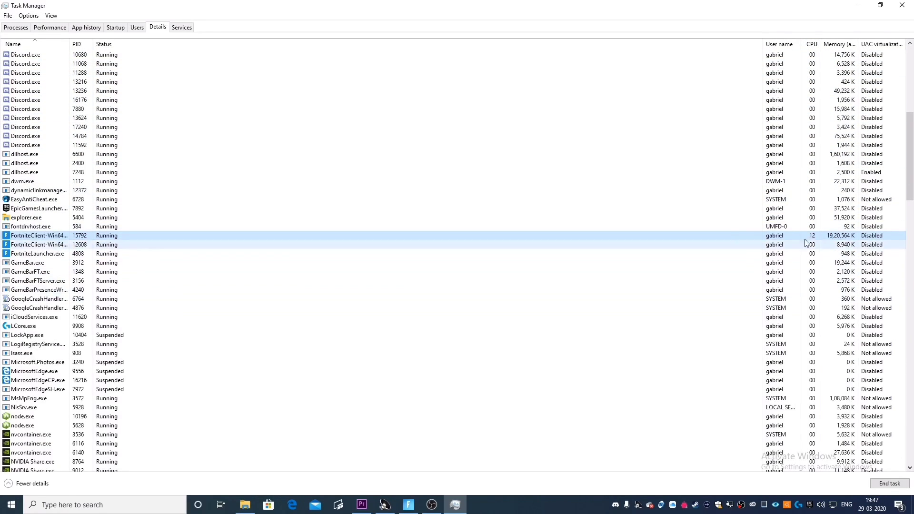
Step: Set the priority of the FortniteClient-Win64-Shipping.exe process to High and confirm the change
right_click(102, 236)
mouse_move(189, 280)
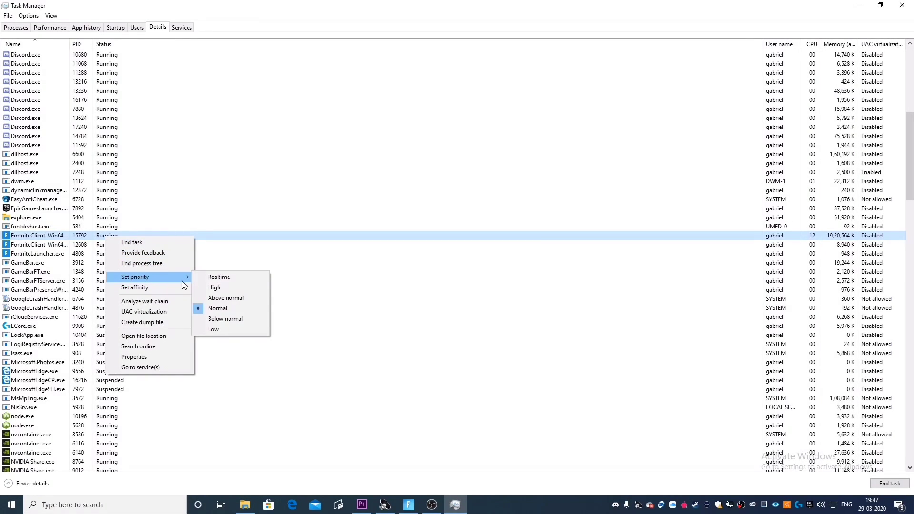
left_click(214, 287)
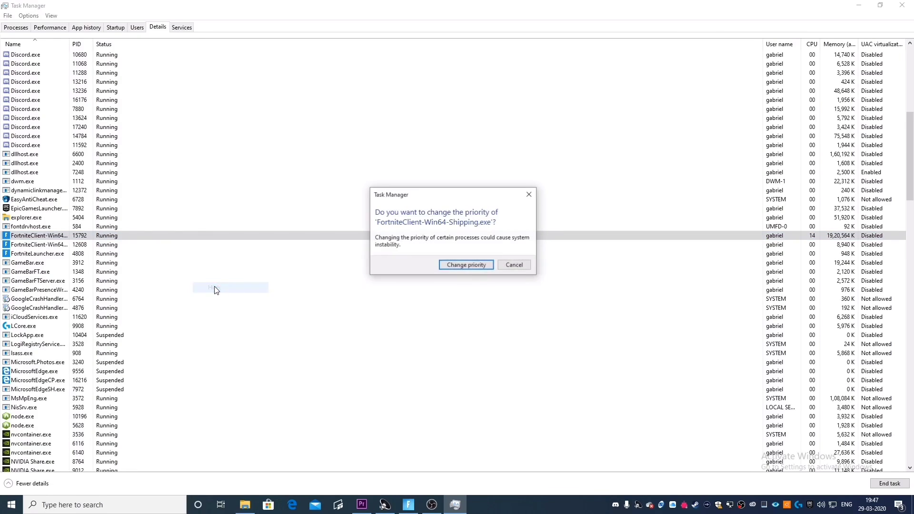
left_click(451, 265)
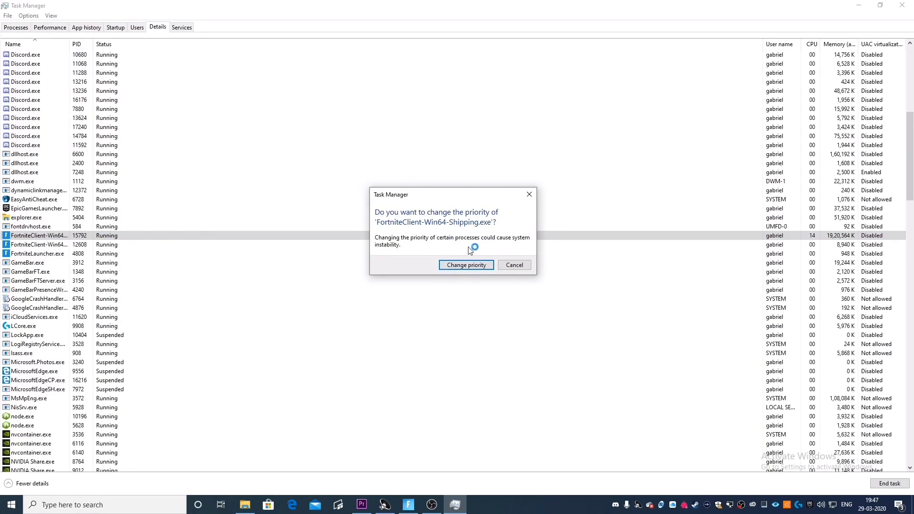
left_click(468, 265)
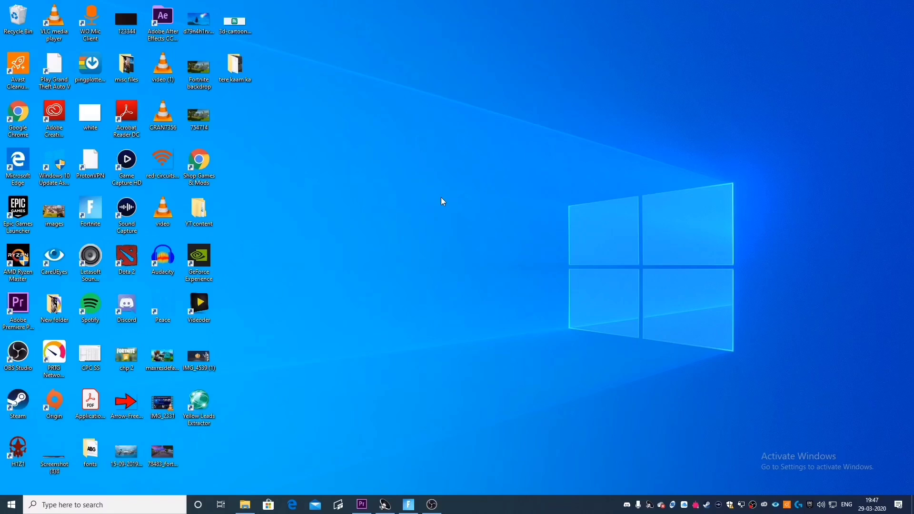
right_click(443, 201)
left_click(491, 226)
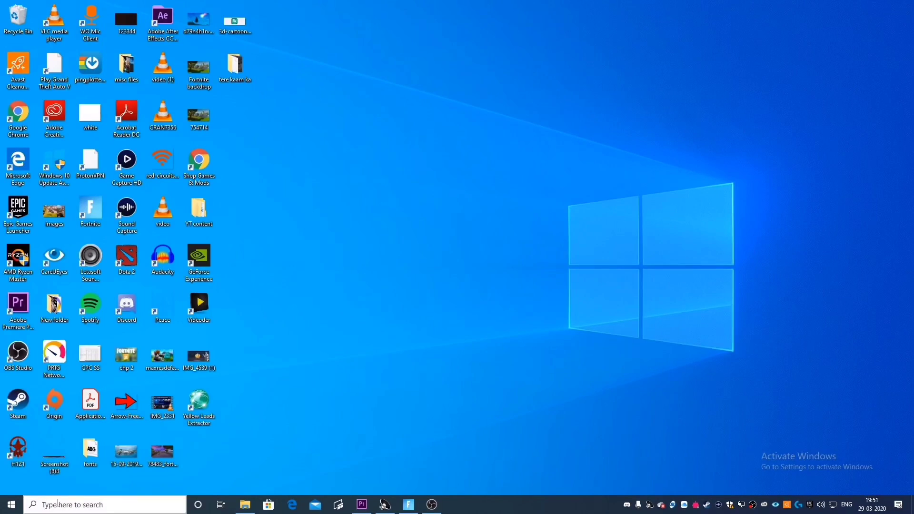
Step: Search Windows for Run and use it to launch the Command Prompt with cmd
key("super")
type("run")
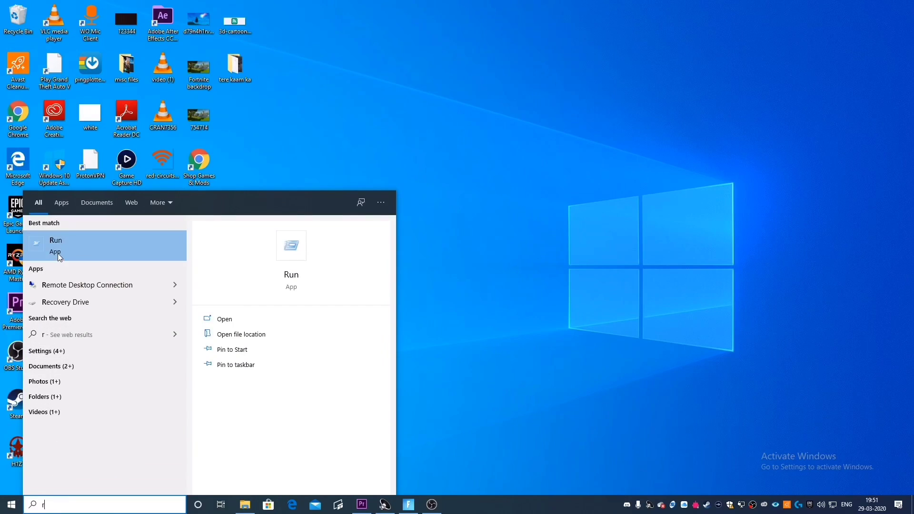
left_click(58, 254)
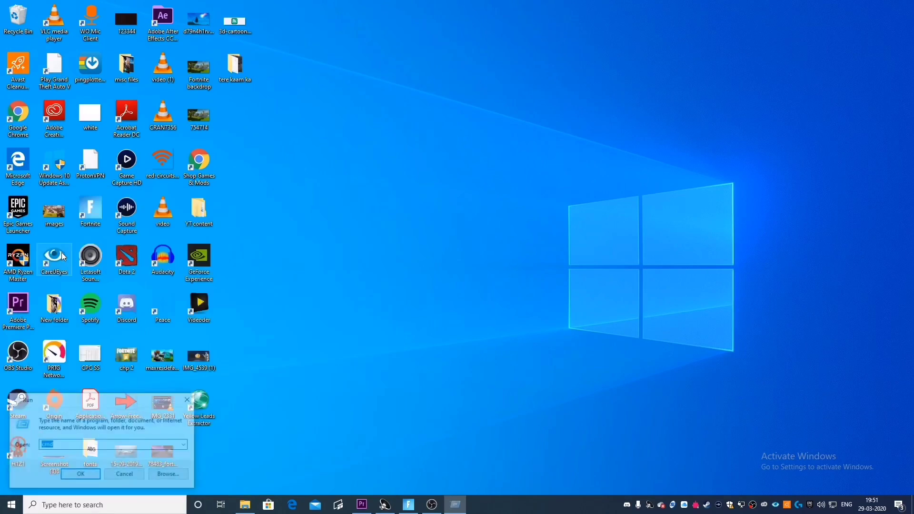
left_click(70, 444)
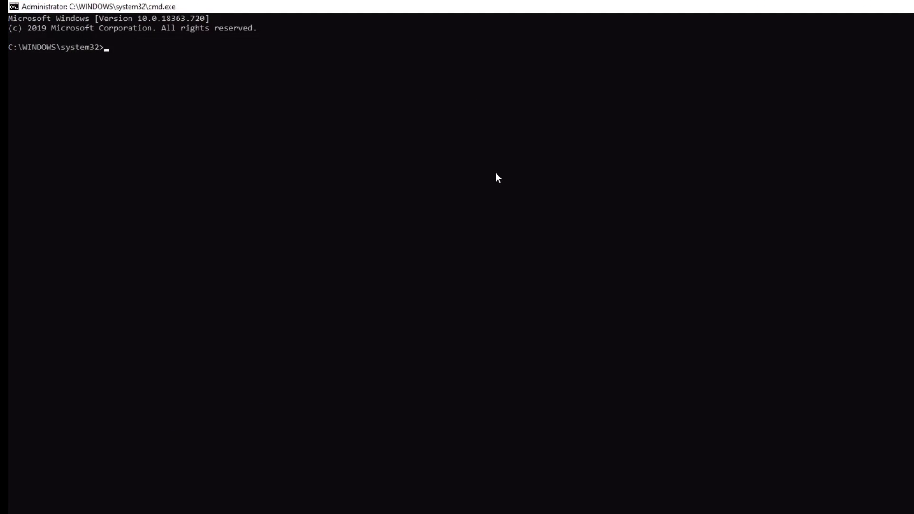
Step: Enter the start of a boot configuration command, bcdedit /set, at the Command Prompt
type("vcd")
key("BackSpace")
type("bcdedit /set disabledynamictick")
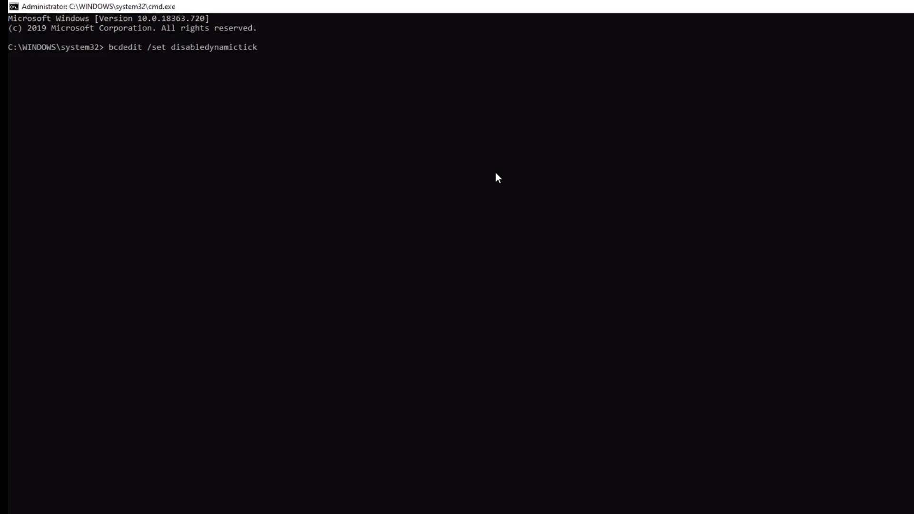
Step: Complete and run the command bcdedit /set disabledynamictick yes, close the Command Prompt and refresh the desktop
type(" yes")
key("Return")
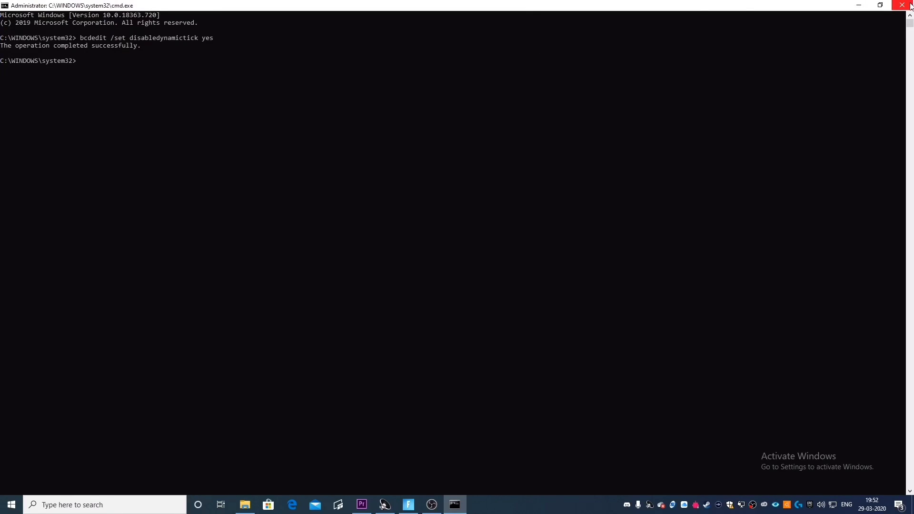
left_click(901, 5)
right_click(530, 122)
left_click(552, 150)
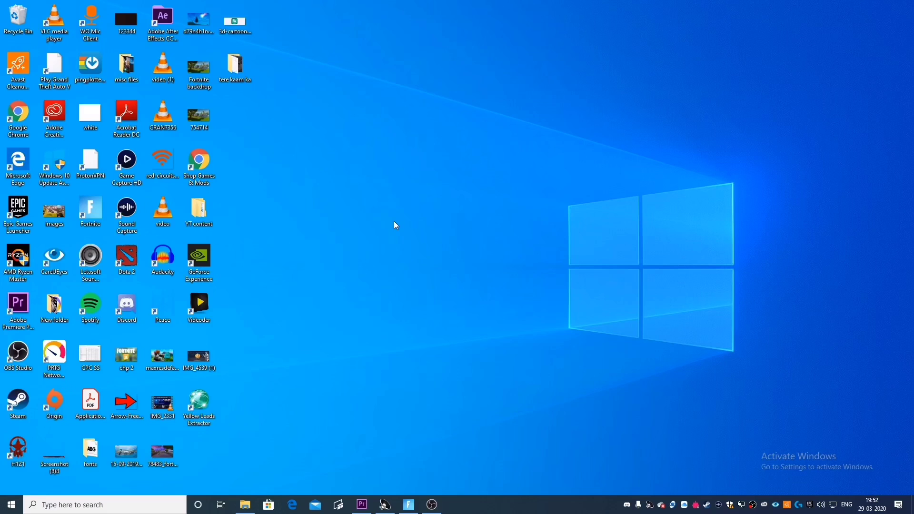
Step: Find Control Panel through the Windows search and go to its Power Options
left_click(86, 506)
type("c")
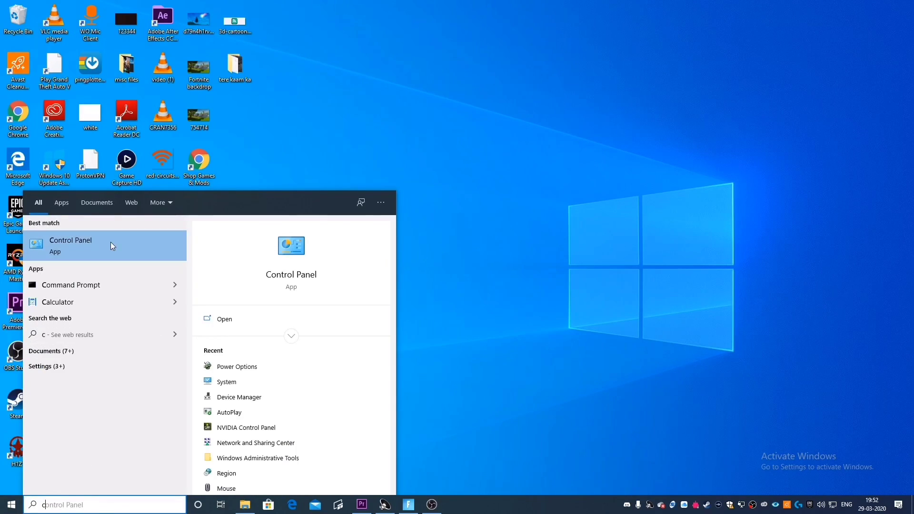
left_click(111, 243)
left_click(716, 92)
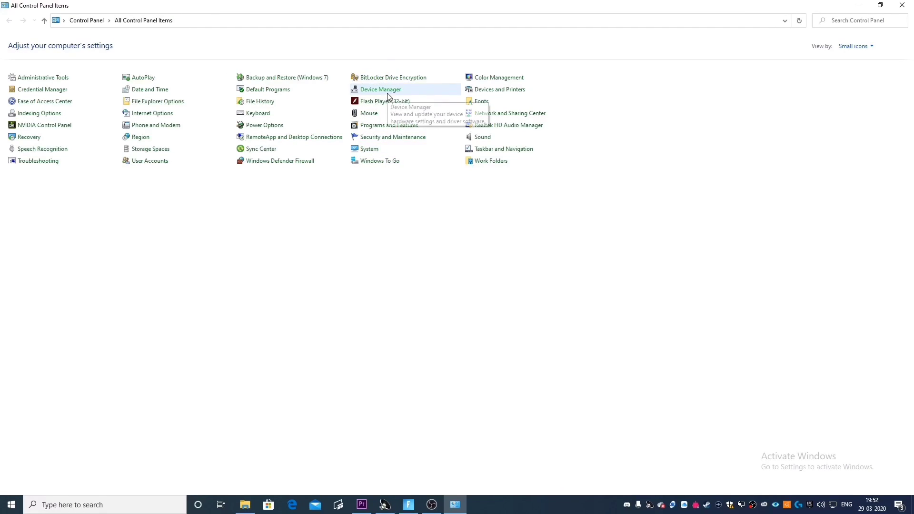
left_click(267, 125)
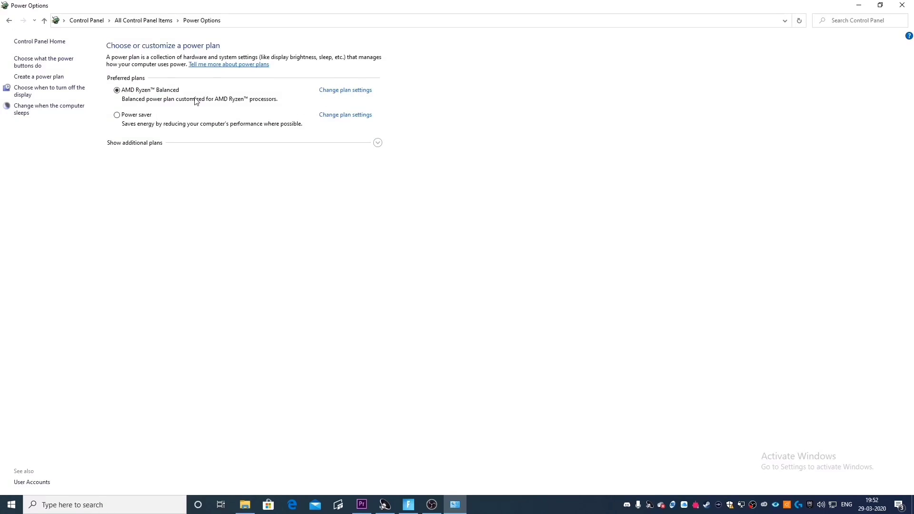
Step: Open the advanced power settings of the AMD Ryzen Balanced plan and choose the Ultimate Performance plan there
left_click(342, 96)
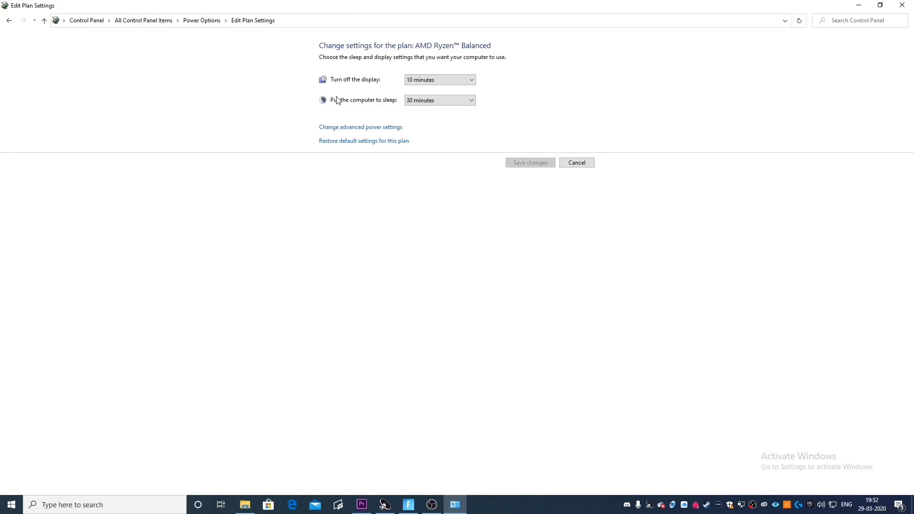
left_click(381, 128)
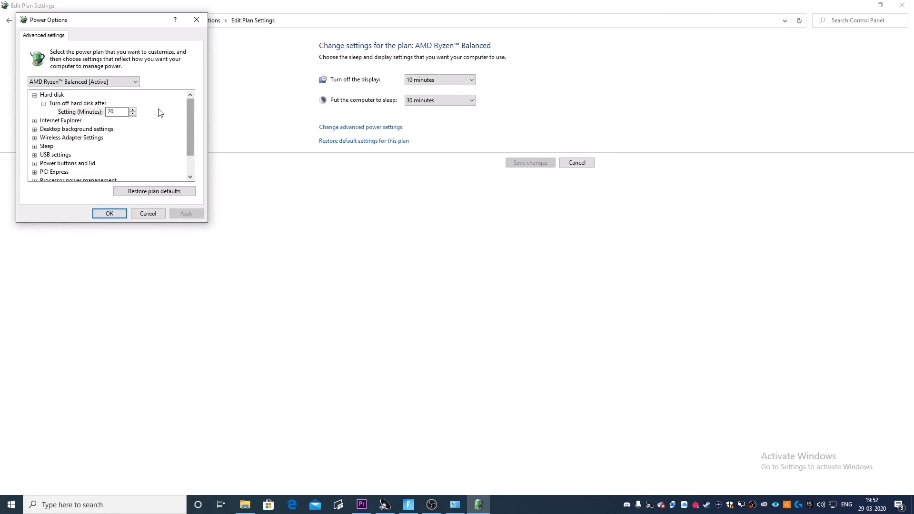
left_click(86, 81)
left_click(90, 119)
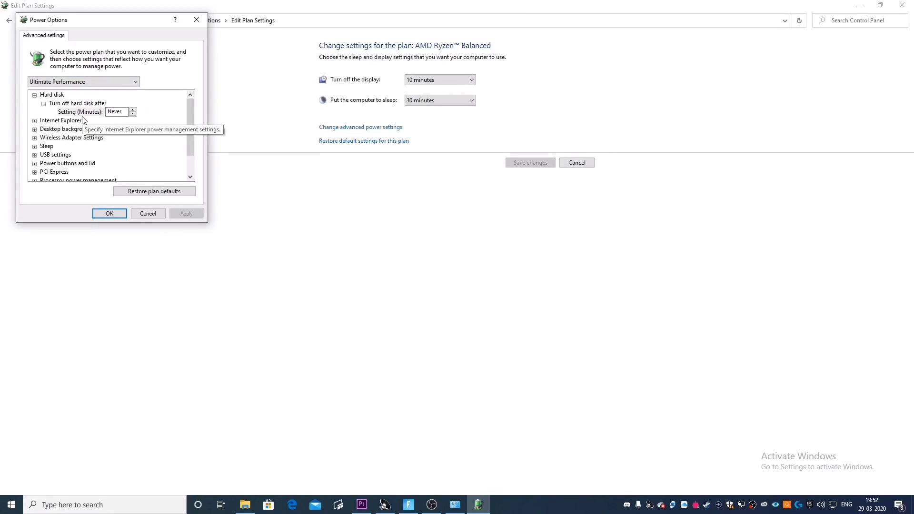
Step: Raise the maximum processor state under Processor power management for Ultimate Performance, apply it and close the advanced settings
left_click_drag(189, 127, 183, 139)
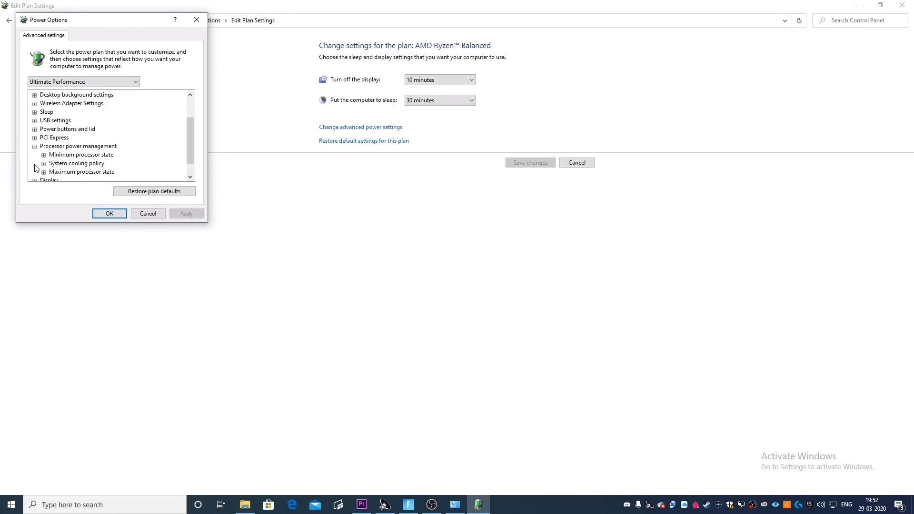
left_click(44, 172)
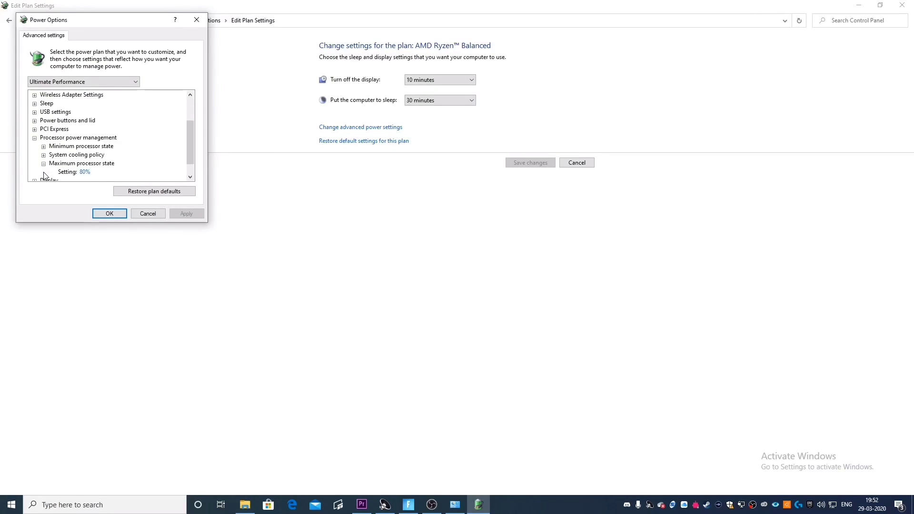
left_click(85, 172)
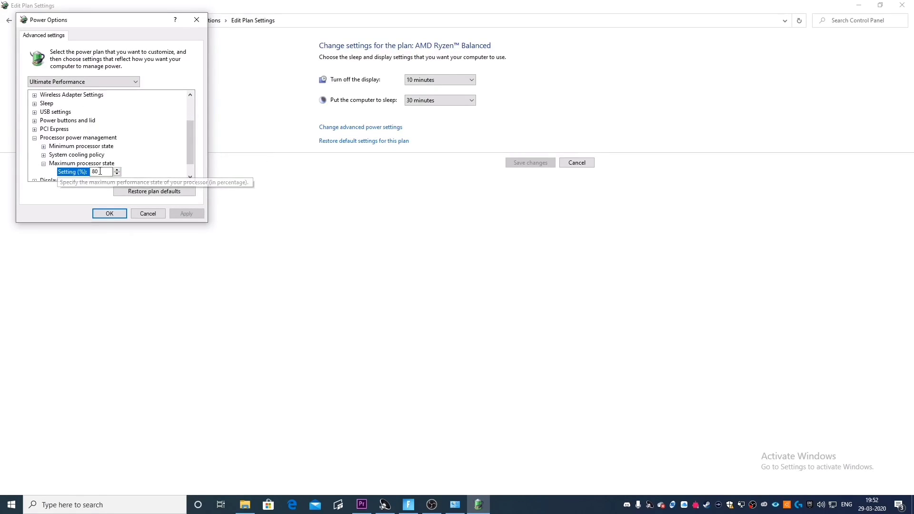
left_click(116, 169)
left_click(117, 170)
left_click(117, 170)
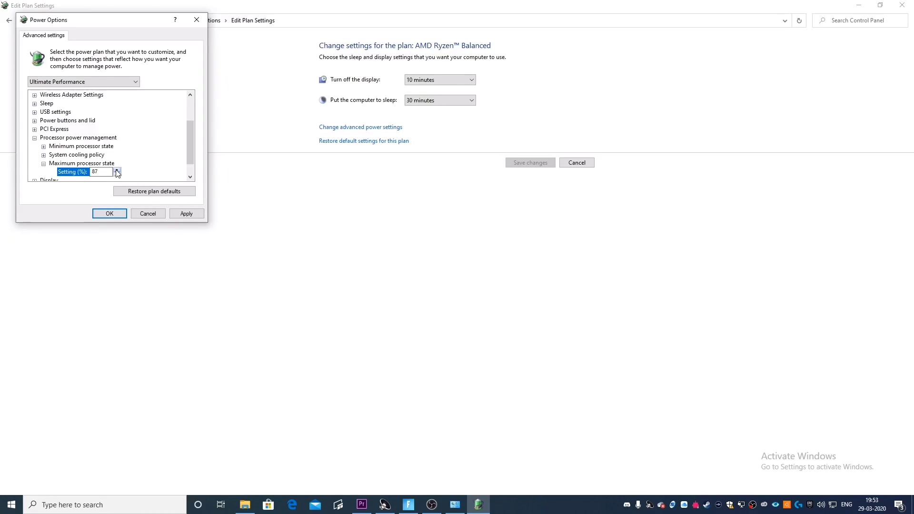
left_click(117, 170)
left_click(117, 170)
left_click(116, 170)
left_click(116, 169)
left_click(190, 215)
left_click(117, 212)
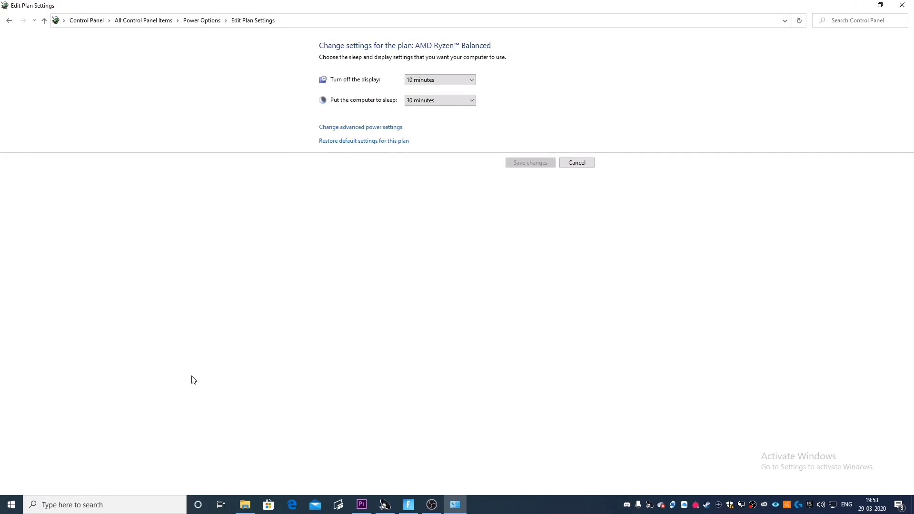
Step: Search Windows for Run and use it to open the %localappdata% folder
left_click(95, 505)
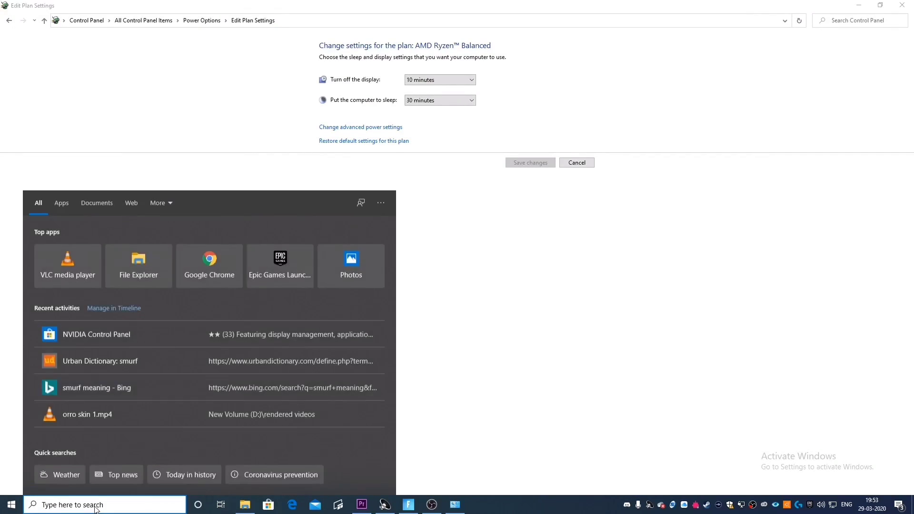
type("run")
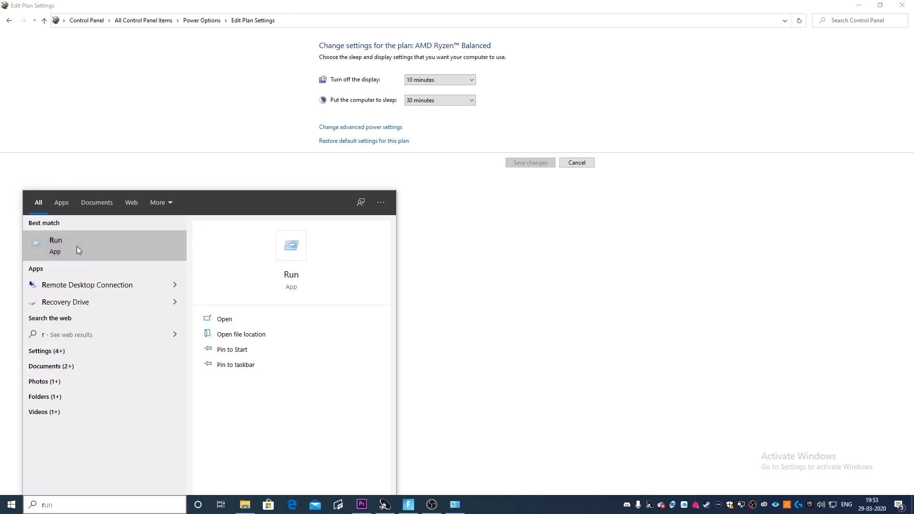
left_click(76, 246)
key("BackSpace")
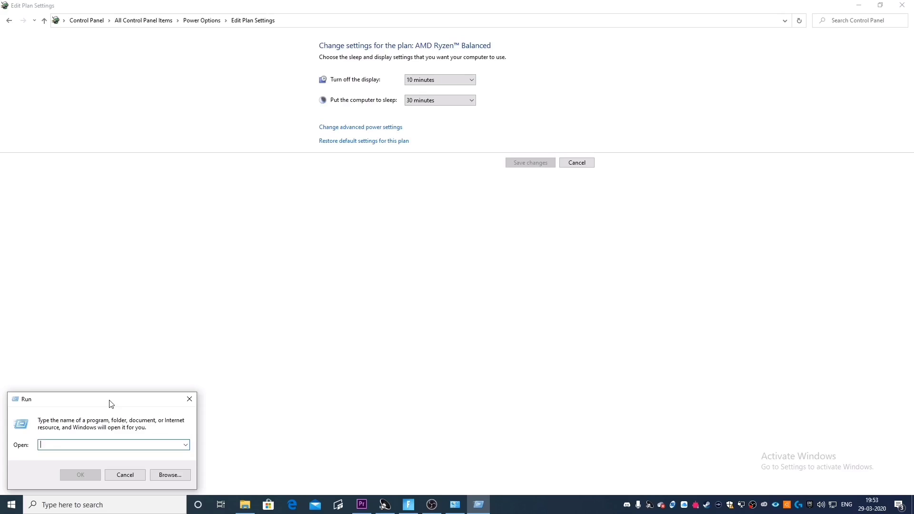
type("%")
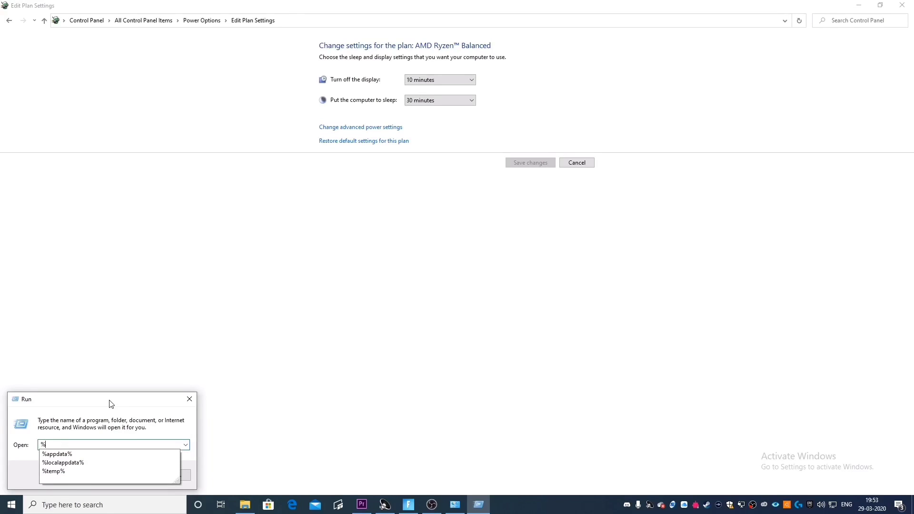
key("Down")
key("Down")
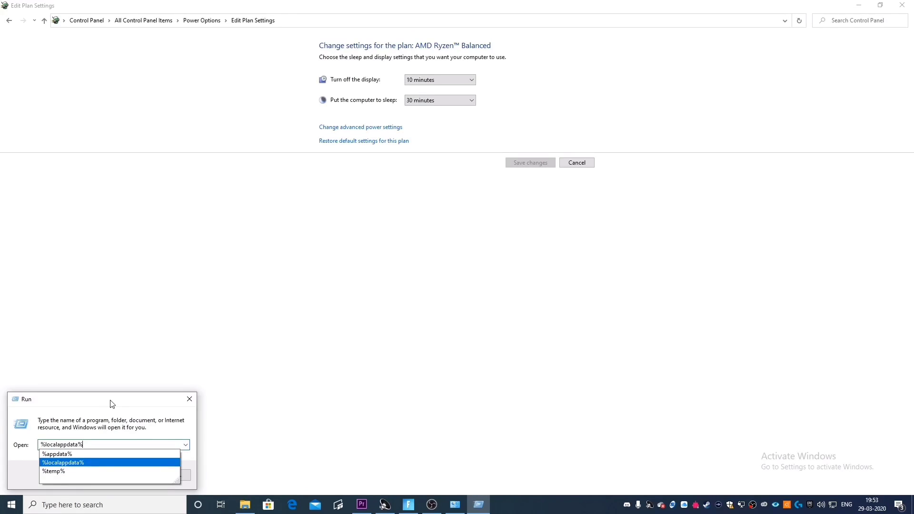
left_click(105, 465)
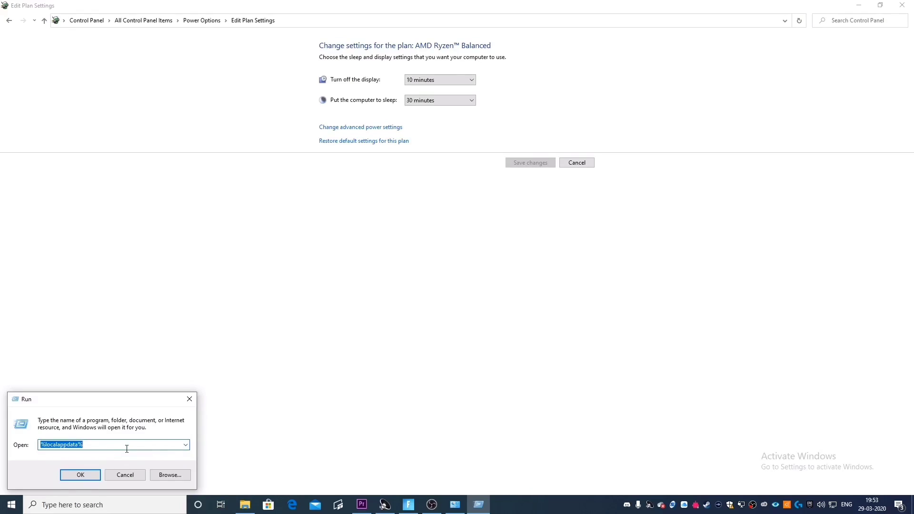
left_click(95, 478)
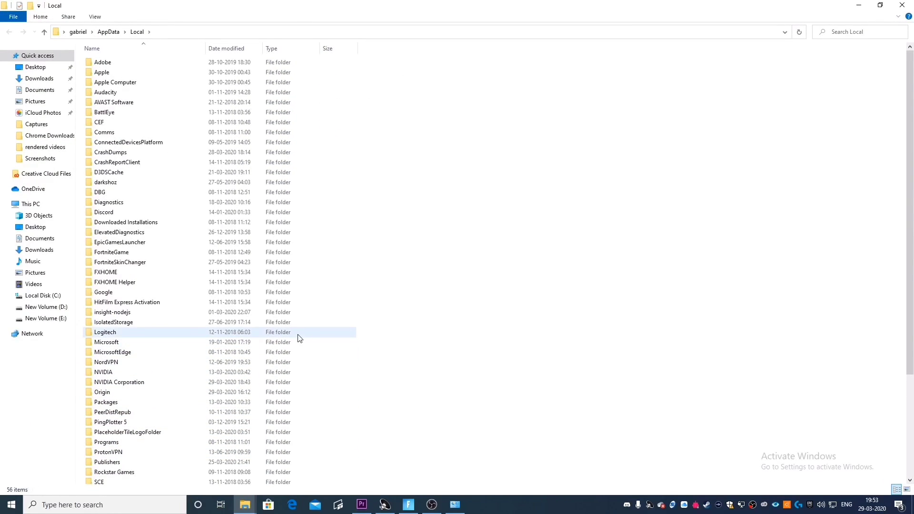
Step: Find the Temp folder inside the Local app data folder and open it
left_click(125, 256)
scroll(152, 267, "down", 5)
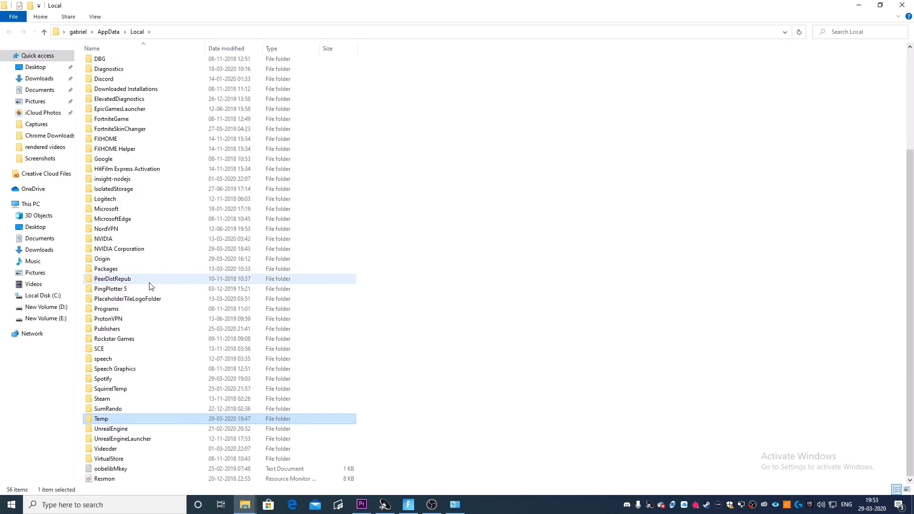
left_click(112, 420)
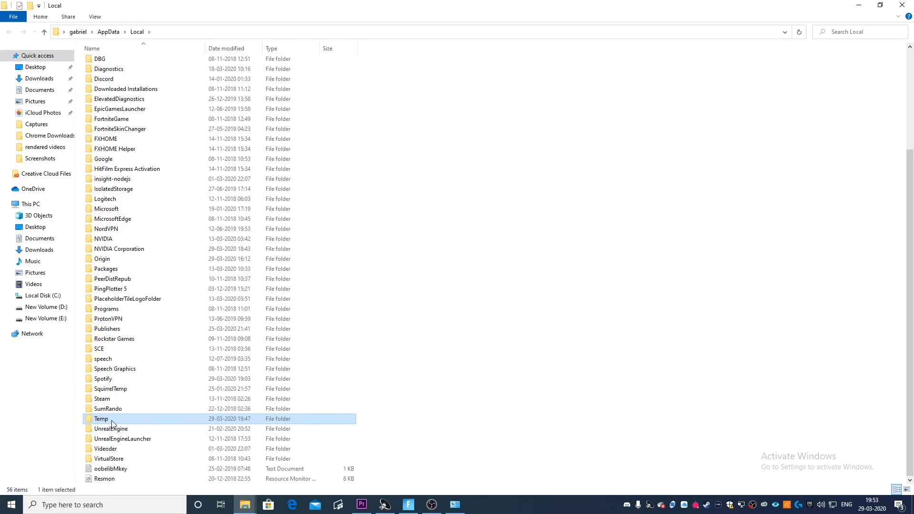
double_click(112, 423)
Step: Select a long run of Temp subfolders starting from _avast_, look through the list and close the folder window
left_click(107, 65)
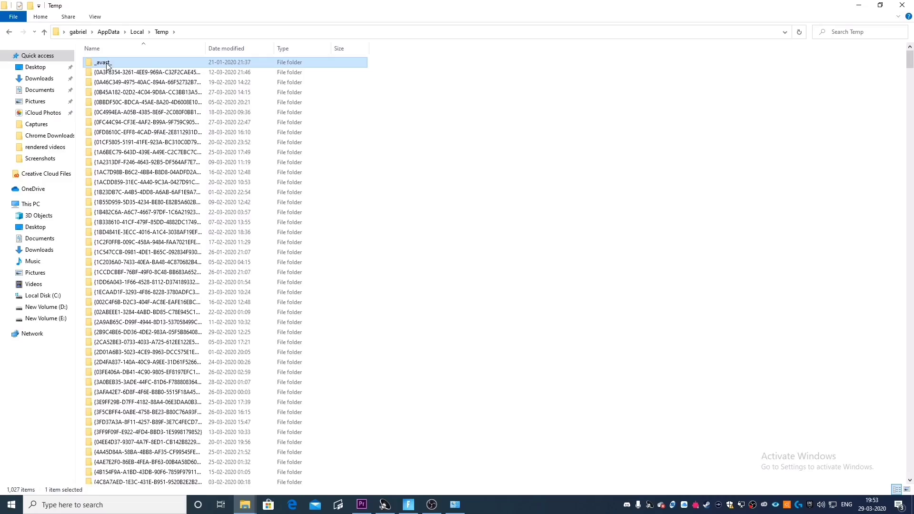
key("shift+Down")
key("shift+Down")
key("shift+Down")
key("shift+Down")
key("shift+Down")
key("shift+Down")
key("shift+Down")
key("shift+Down")
key("shift+Down")
key("shift+Down")
key("shift+Down")
key("shift+Down")
key("shift+Down")
key("shift+Down")
key("shift+Down")
key("shift+Down")
key("shift+Down")
key("shift+Down")
key("shift+Down")
key("shift+Down")
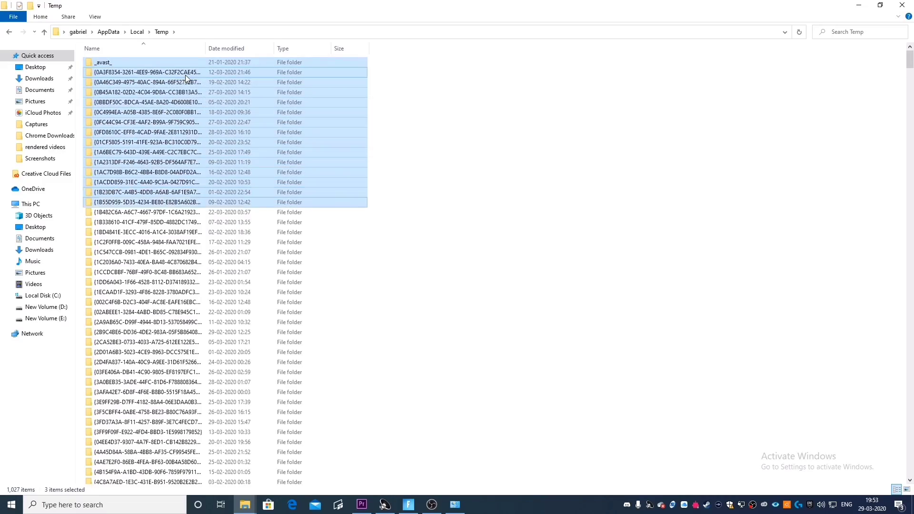
key("shift+Down")
key("shift+Down")
key("shift+Down")
key("shift+Down")
key("shift+Down")
key("shift+Down")
key("shift+Down")
key("shift+Down")
key("shift+Down")
key("shift+Down")
key("shift+Down")
key("shift+Down")
key("shift+Down")
key("shift+Down")
key("shift+Down")
key("shift+Down")
key("shift+Down")
key("shift+Down")
key("shift+Down")
key("shift+Down")
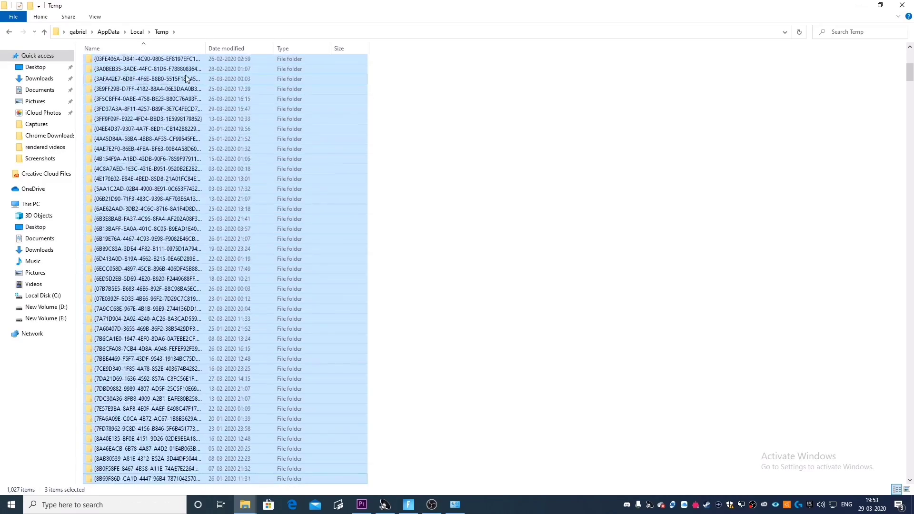
key("shift+Down")
key("shift+Down")
key("shift+Down")
key("shift+Down")
key("shift+Down")
key("shift+Down")
key("shift+Down")
key("shift+Down")
key("shift+Down")
key("shift+Down")
key("shift+Down")
key("shift+Down")
key("shift+Down")
key("shift+Down")
key("shift+Down")
key("shift+Down")
key("shift+Down")
key("shift+Down")
key("shift+Down")
key("shift+Down")
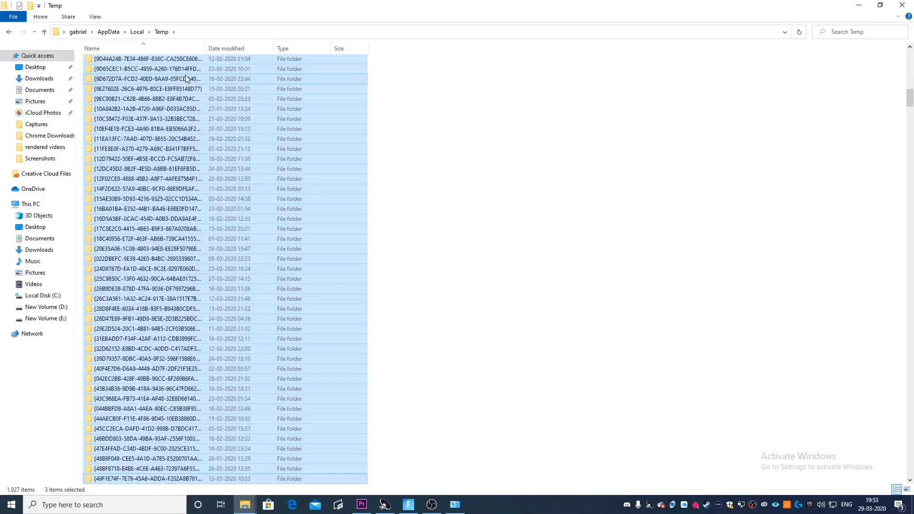
key("shift+Down")
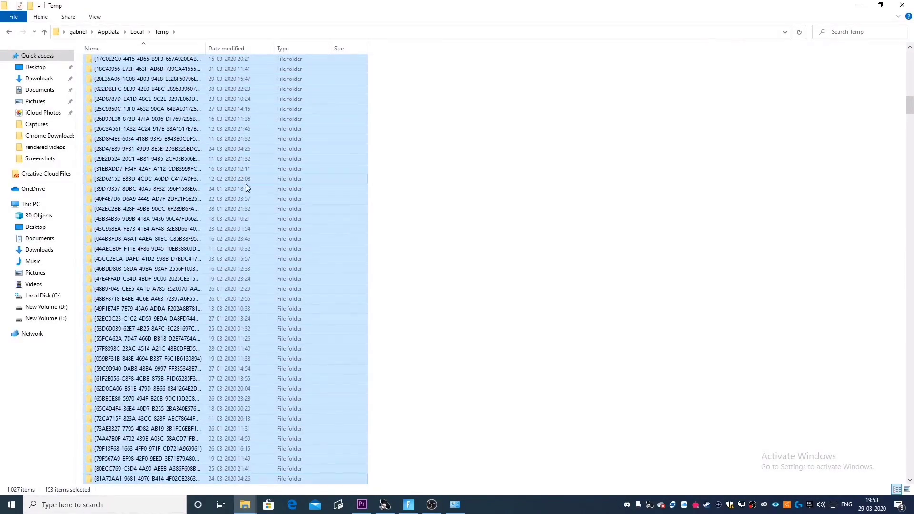
scroll(246, 183, "up", 20)
scroll(252, 190, "down", 20)
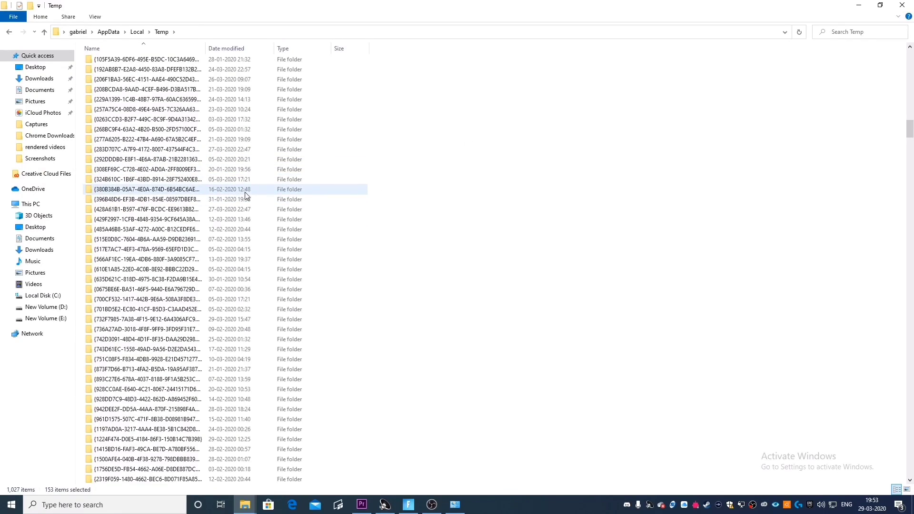
left_click(903, 6)
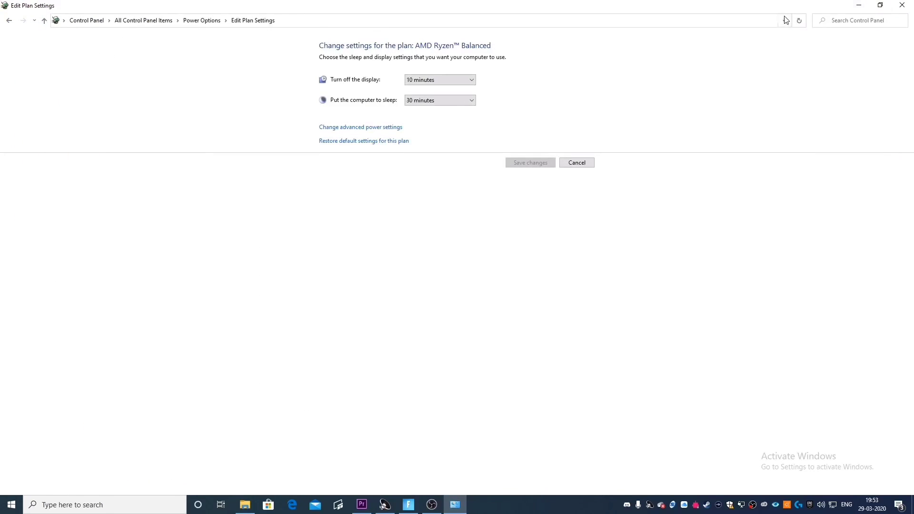
Step: Minimise the Edit Plan Settings window and show the Recycle Bin's commands on the desktop, then dismiss them
left_click(859, 5)
right_click(508, 88)
left_click(539, 111)
right_click(15, 24)
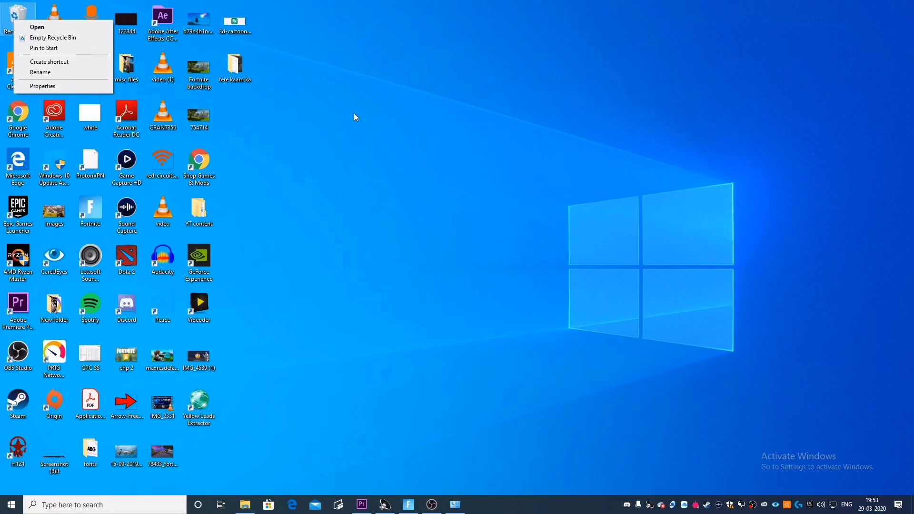
left_click(357, 117)
right_click(365, 120)
left_click(384, 145)
right_click(499, 159)
left_click(510, 187)
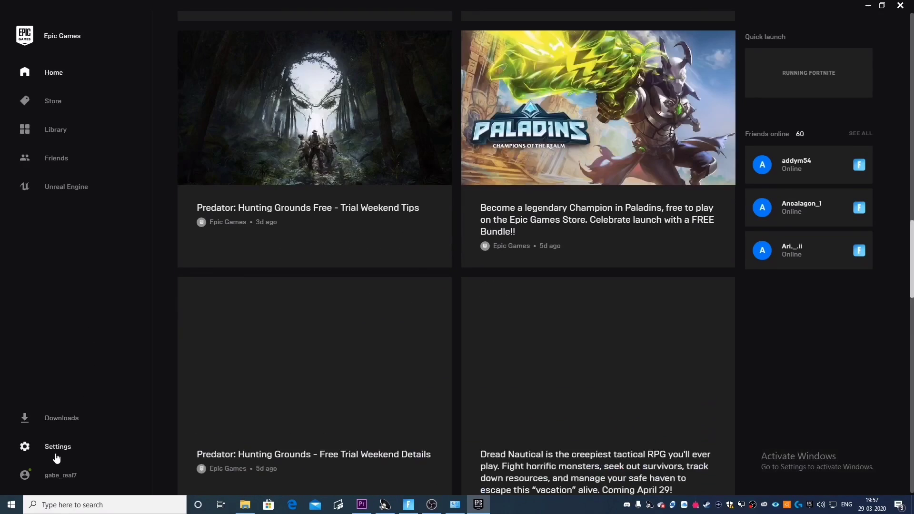
Step: In the Epic Games Launcher, open the settings and expand the Fortnite entry under Manage Games
left_click(57, 445)
scroll(71, 228, "down", 2)
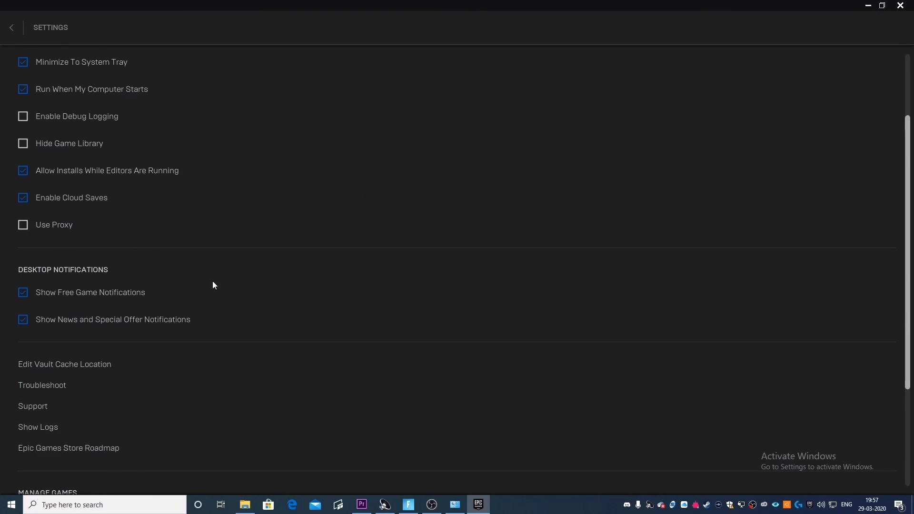
scroll(212, 293, "down", 3)
left_click(39, 409)
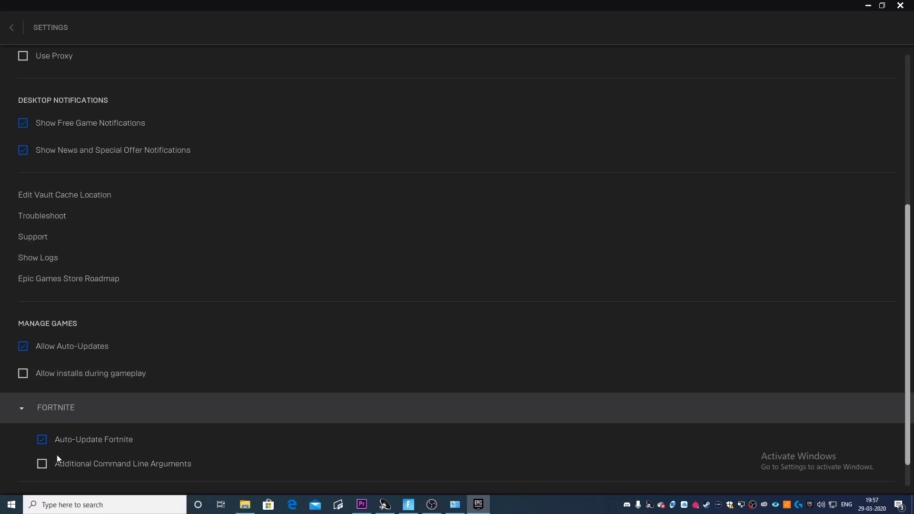
Step: Enable Additional Command Line Arguments for Fortnite and enter LanPlay- USEALLAVAILABLECORES
left_click(42, 464)
scroll(137, 410, "down", 1)
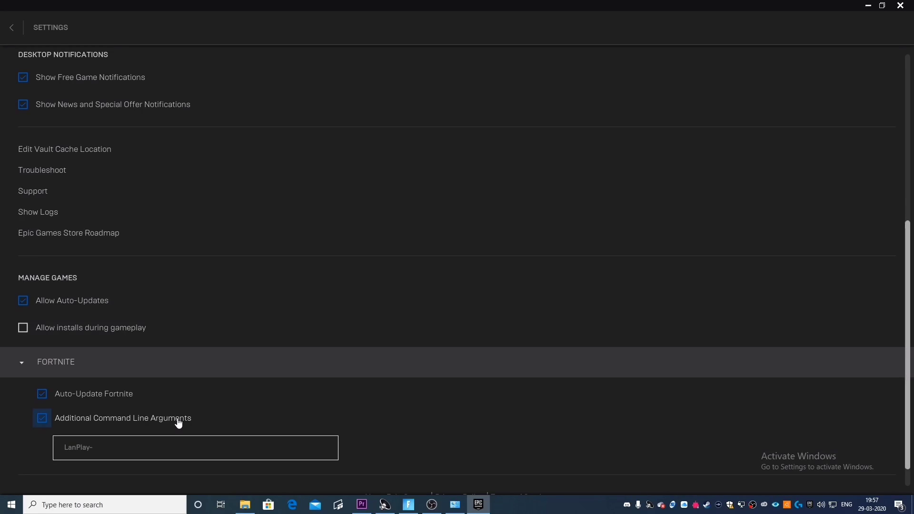
type("USEALLAVAILABLECORES")
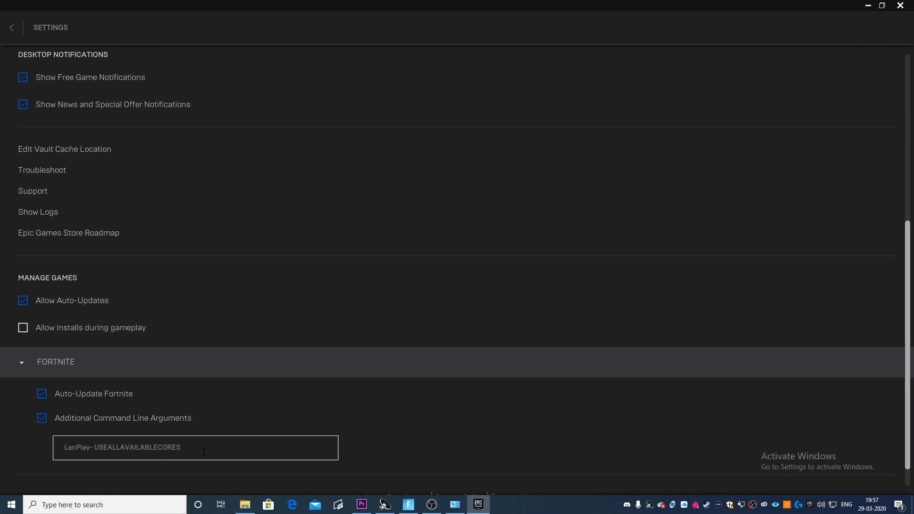
Step: Leave the launcher settings and look through the news on the home page
left_click(12, 27)
scroll(85, 413, "down", 10)
scroll(88, 410, "up", 10)
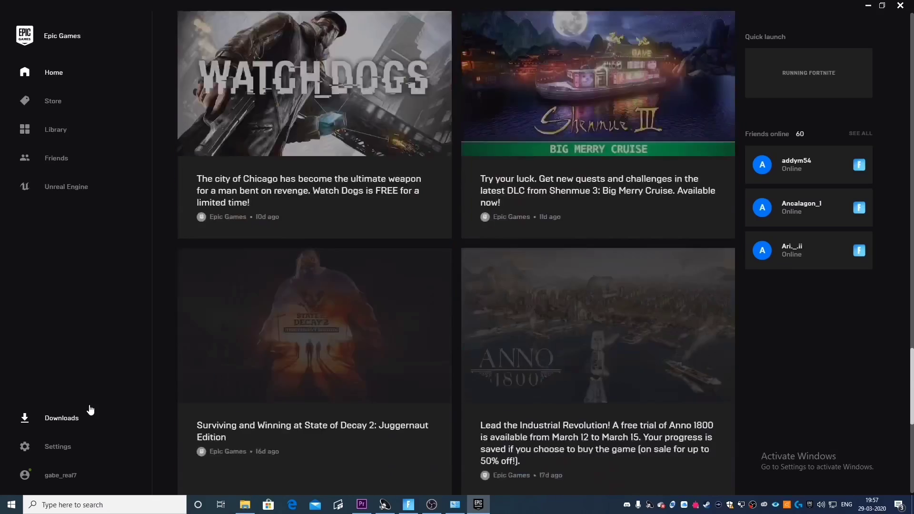
Step: Switch to the running Fortnite game, open its settings, view the Game settings briefly and return to the Video settings
mouse_move(432, 508)
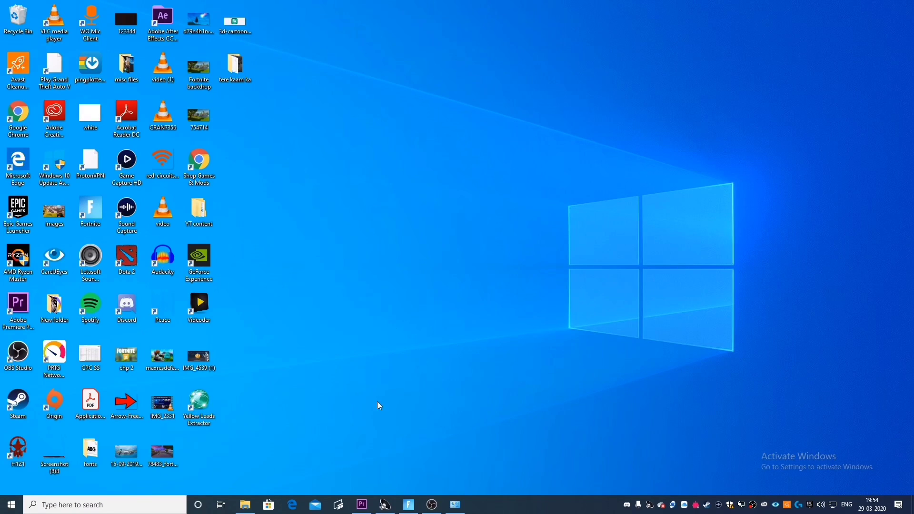
left_click(408, 505)
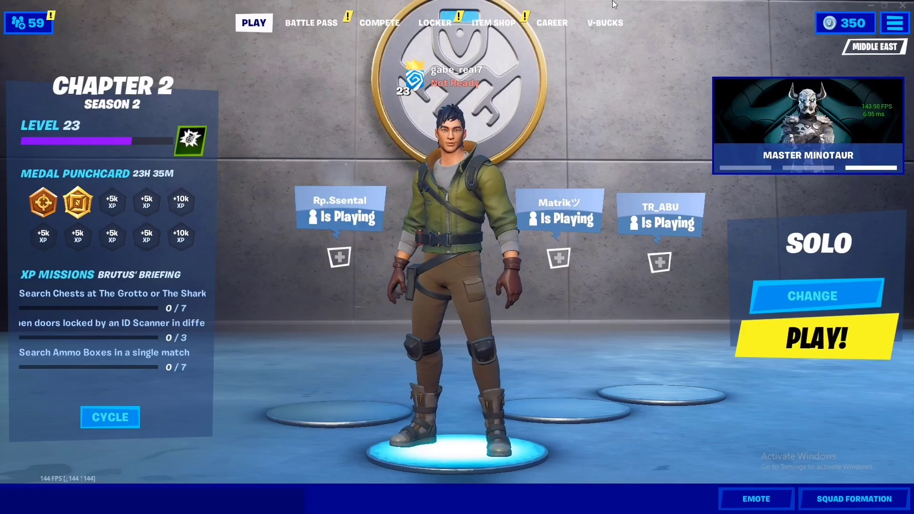
left_click(894, 22)
left_click(846, 51)
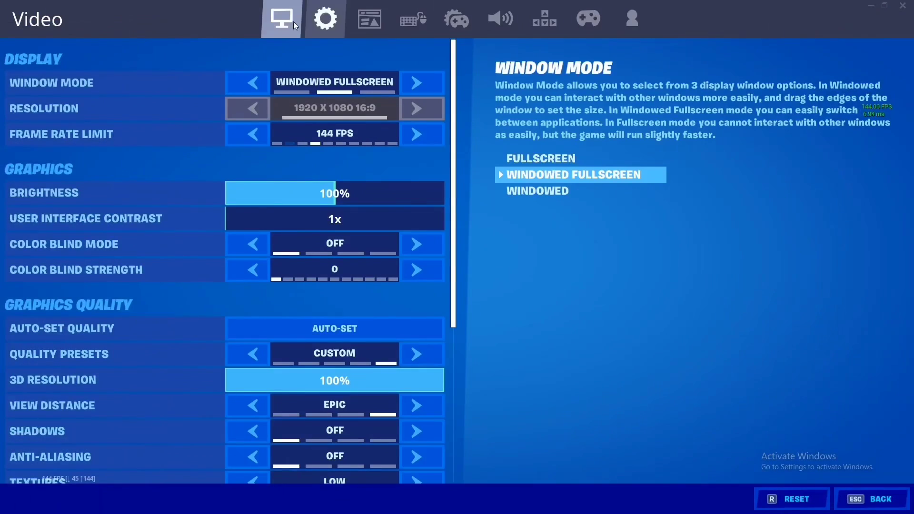
left_click(329, 20)
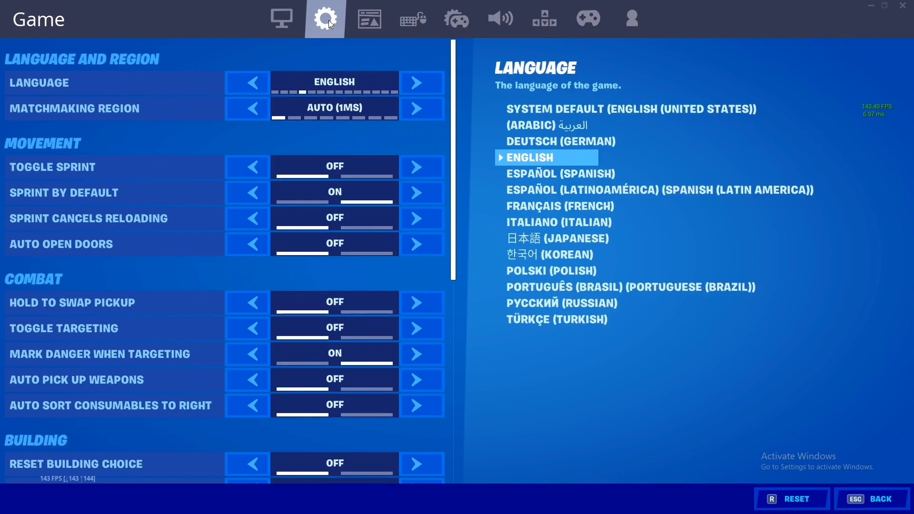
left_click(303, 20)
Step: Examine the Video settings from Display and Graphics through Graphics Quality to Advanced Graphics
scroll(333, 219, "down", 1)
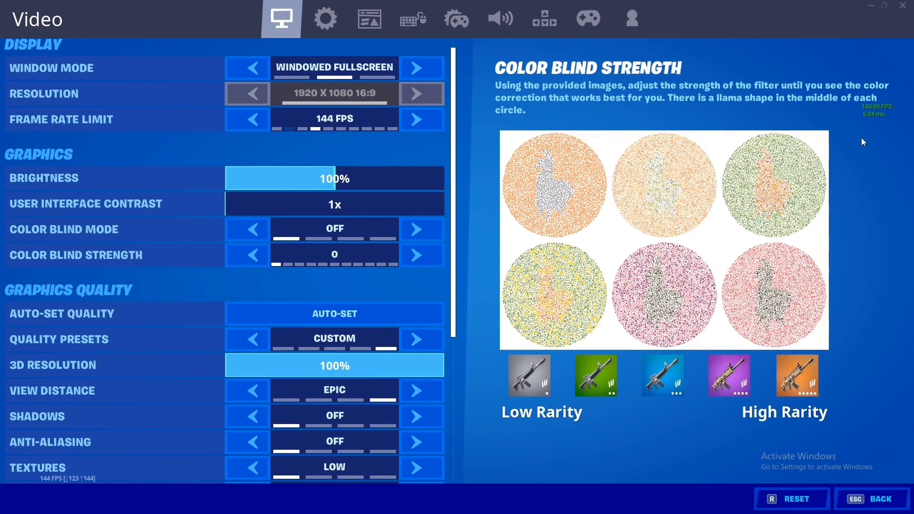
scroll(285, 274, "down", 3)
scroll(245, 280, "up", 3)
scroll(243, 267, "up", 1)
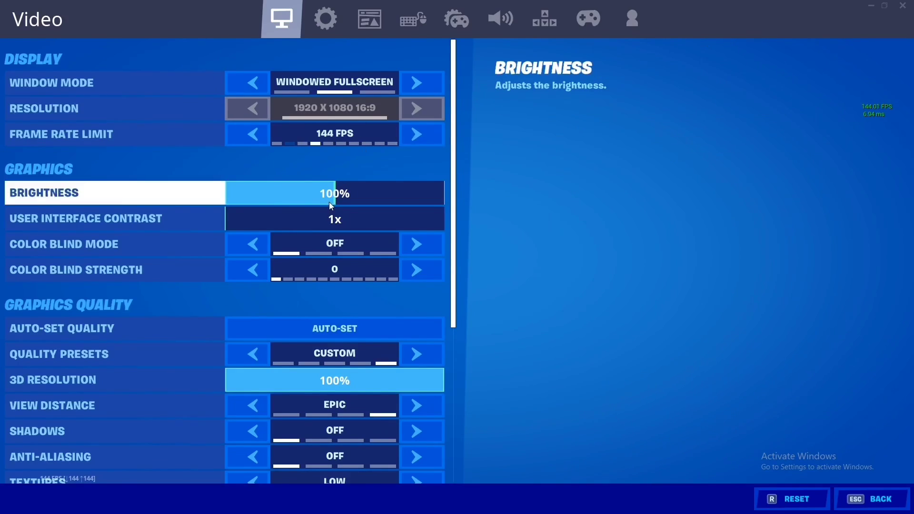
scroll(298, 236, "down", 1)
scroll(295, 244, "down", 2)
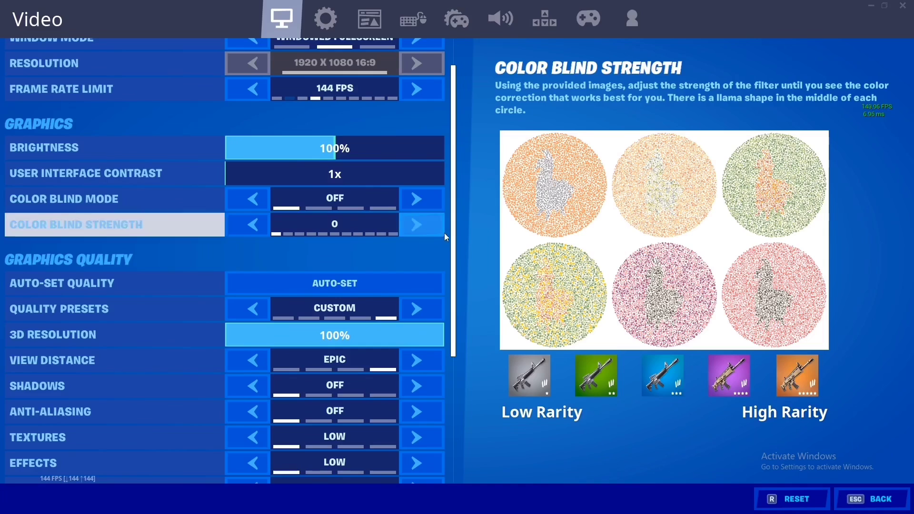
scroll(455, 233, "down", 3)
left_click_drag(456, 258, 443, 332)
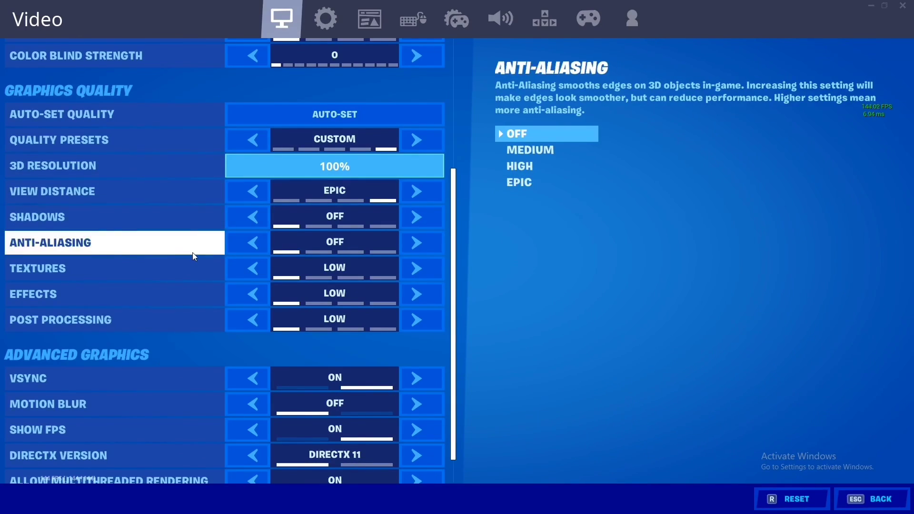
left_click_drag(454, 267, 454, 281)
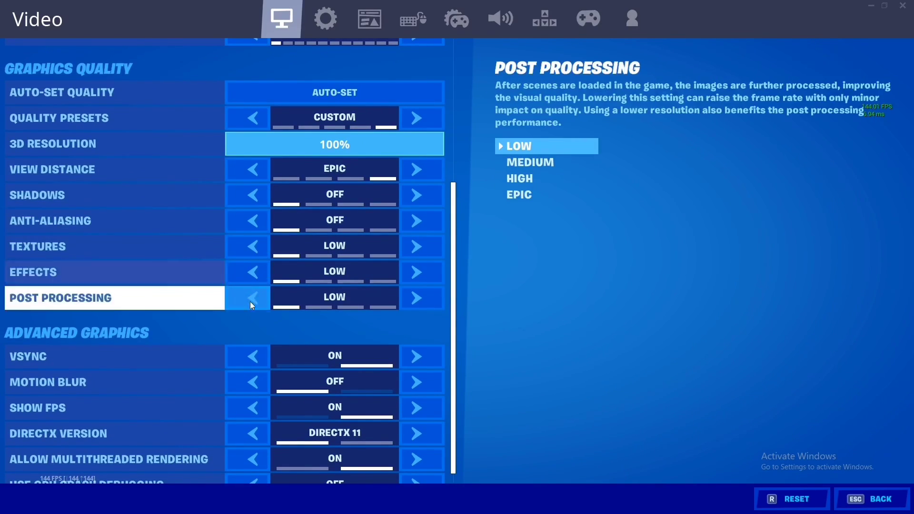
left_click_drag(455, 331, 456, 363)
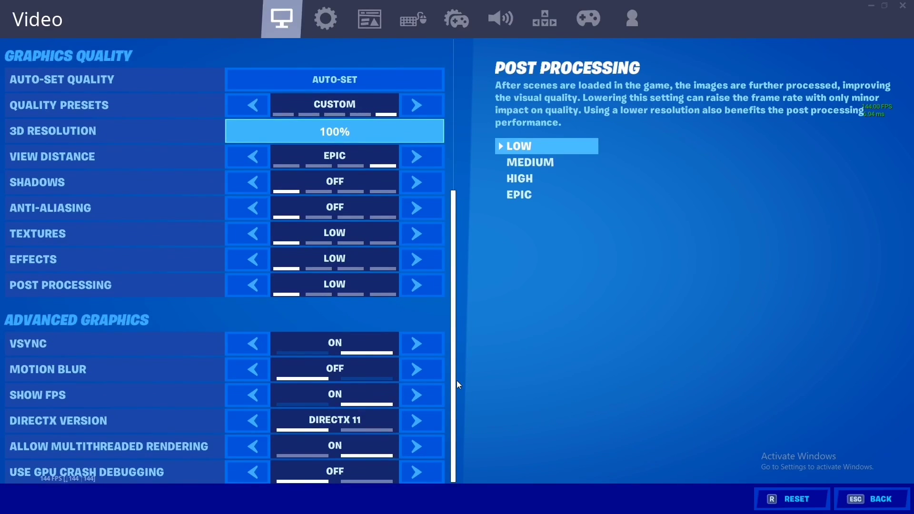